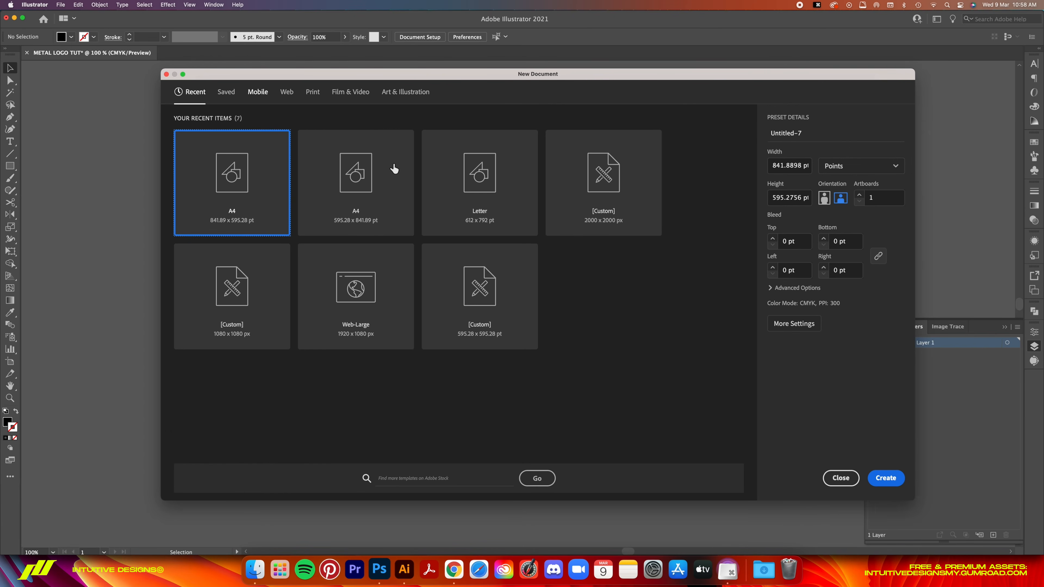
{"action": "left_click", "coordinate": [318, 95]}
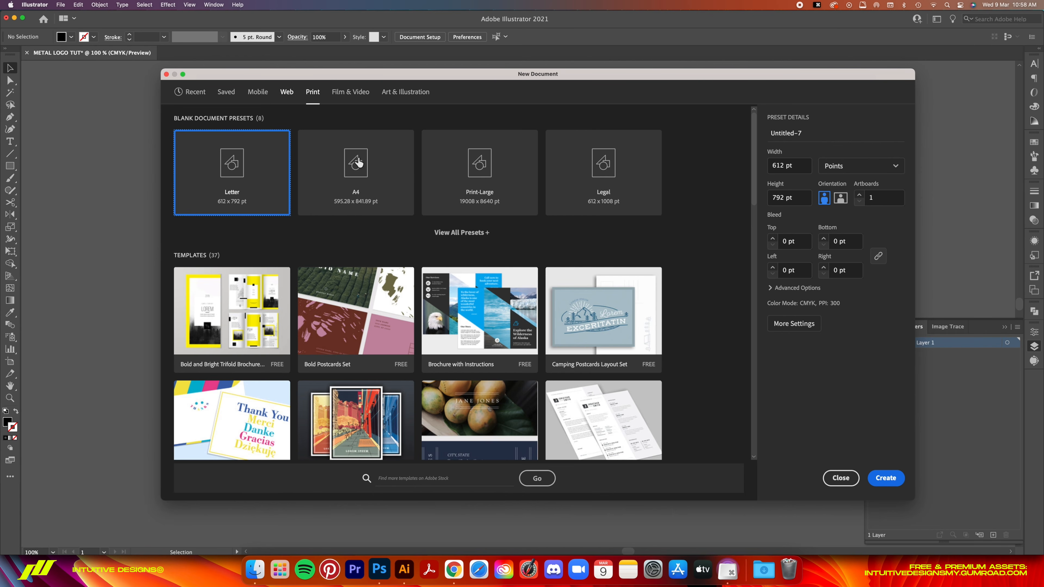
{"action": "left_click", "coordinate": [386, 183]}
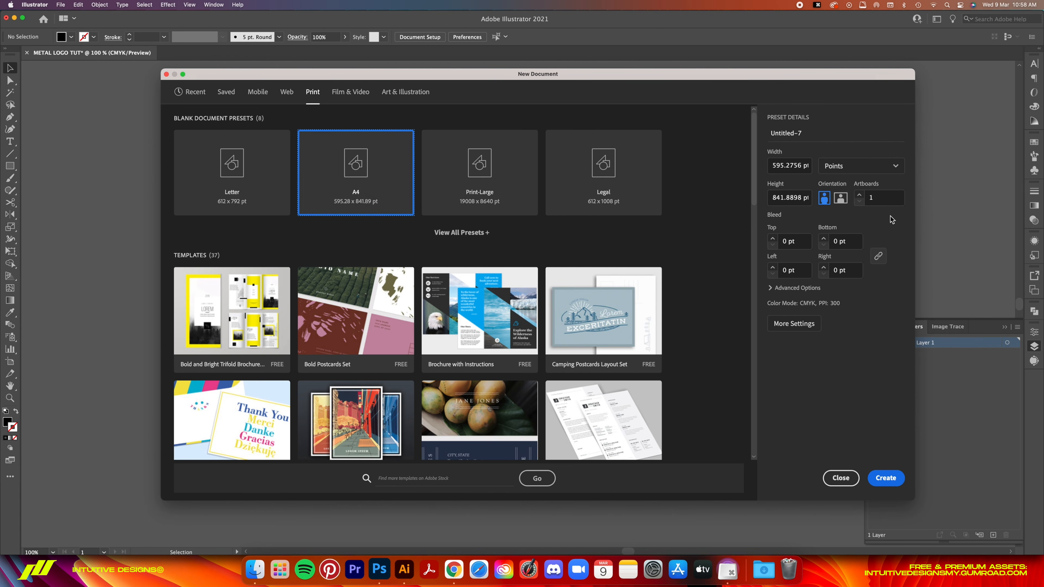
{"action": "left_click", "coordinate": [841, 199]}
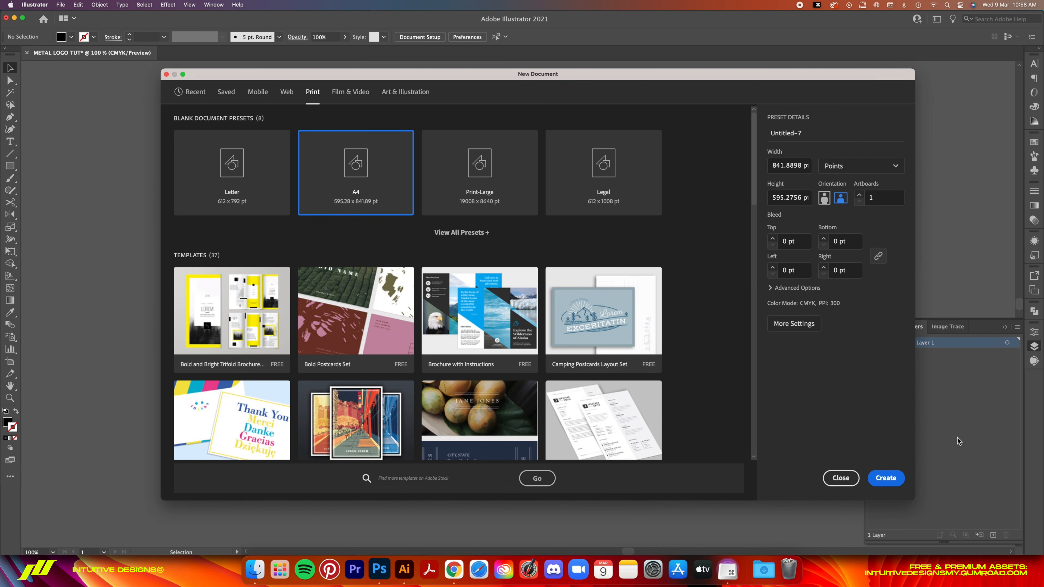
{"action": "left_click", "coordinate": [846, 480]}
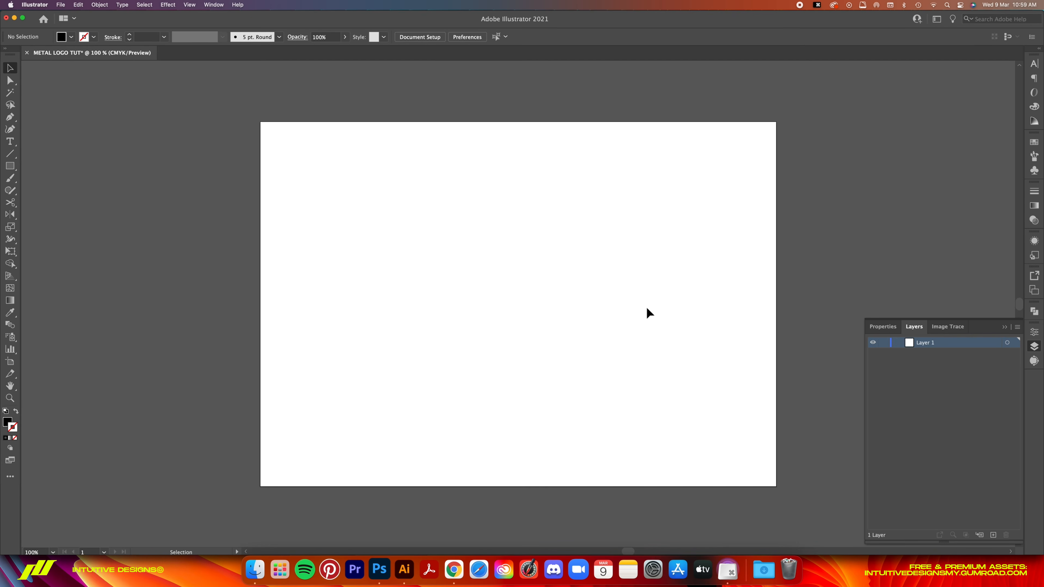
- Place a new point text on the artboard and set its font to Dark Dominion
{"action": "key", "text": "t"}
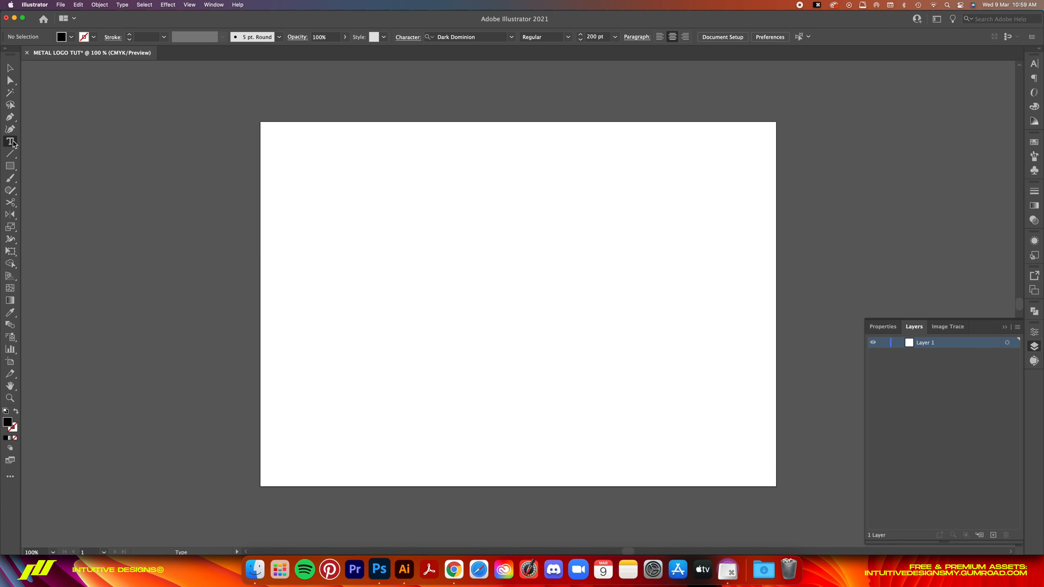
{"action": "left_click", "coordinate": [485, 267]}
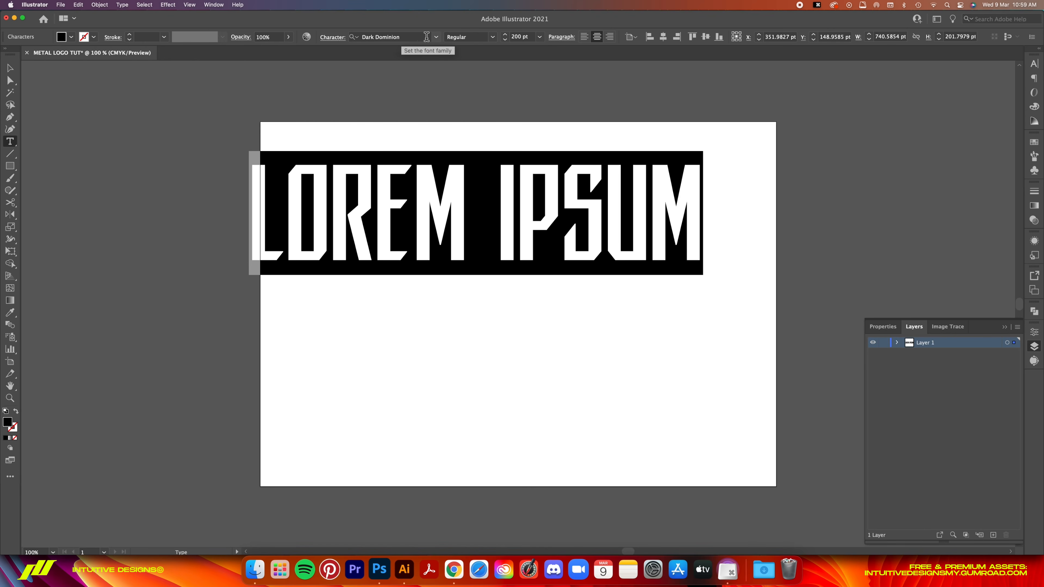
{"action": "left_click", "coordinate": [427, 37]}
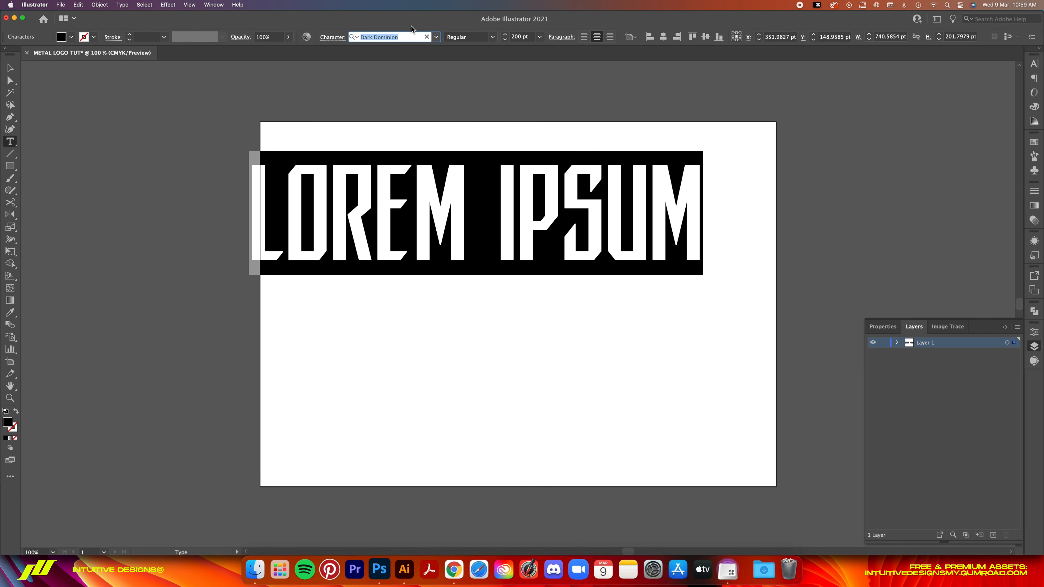
{"action": "type", "text": "dark"}
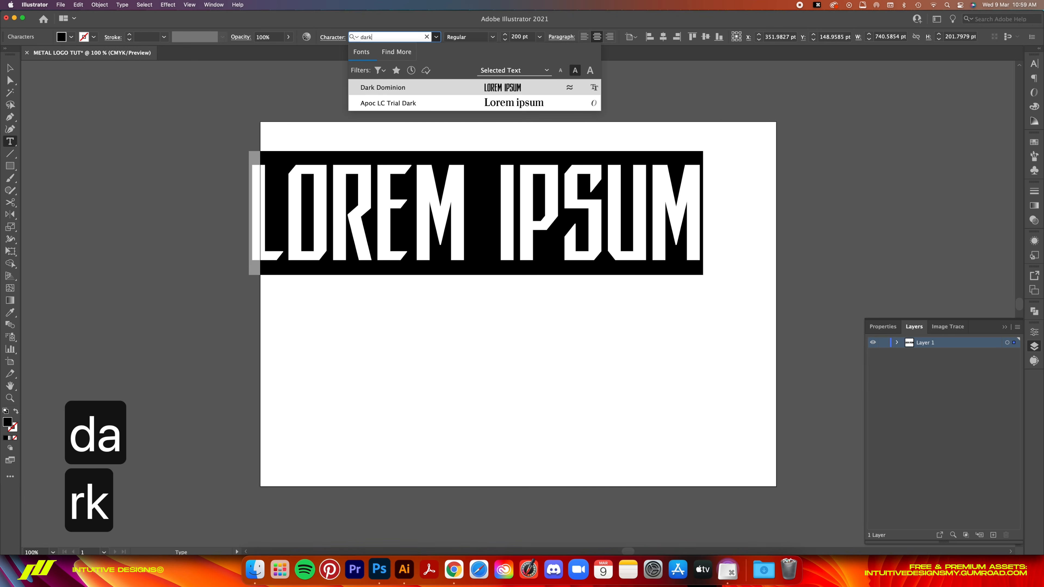
{"action": "left_click", "coordinate": [522, 88]}
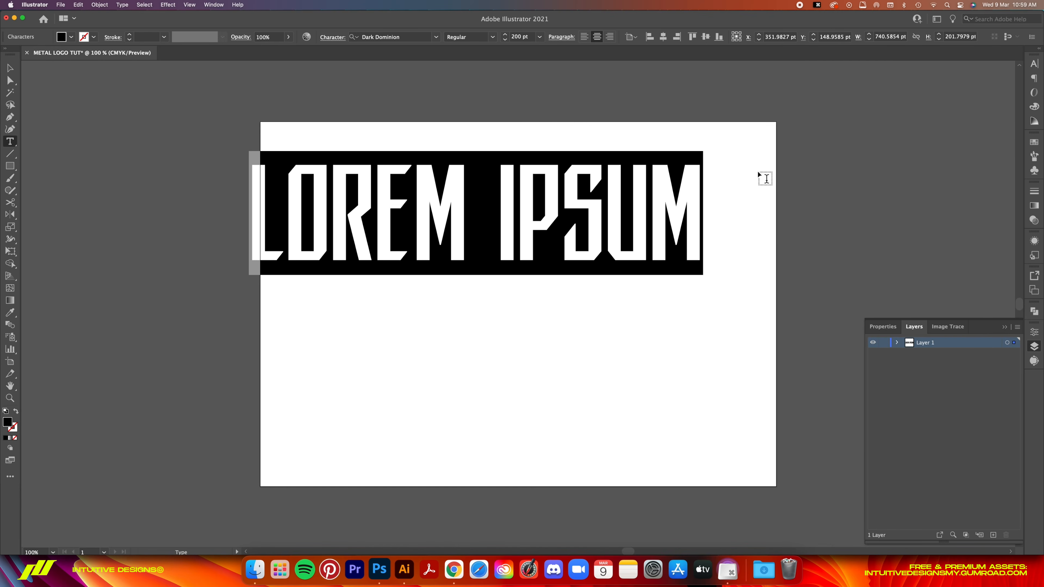
- Replace the placeholder text with a lowercase "i", trying the uppercase variant, and move the letter lower on the left half of the artboard
{"action": "type", "text": "i"}
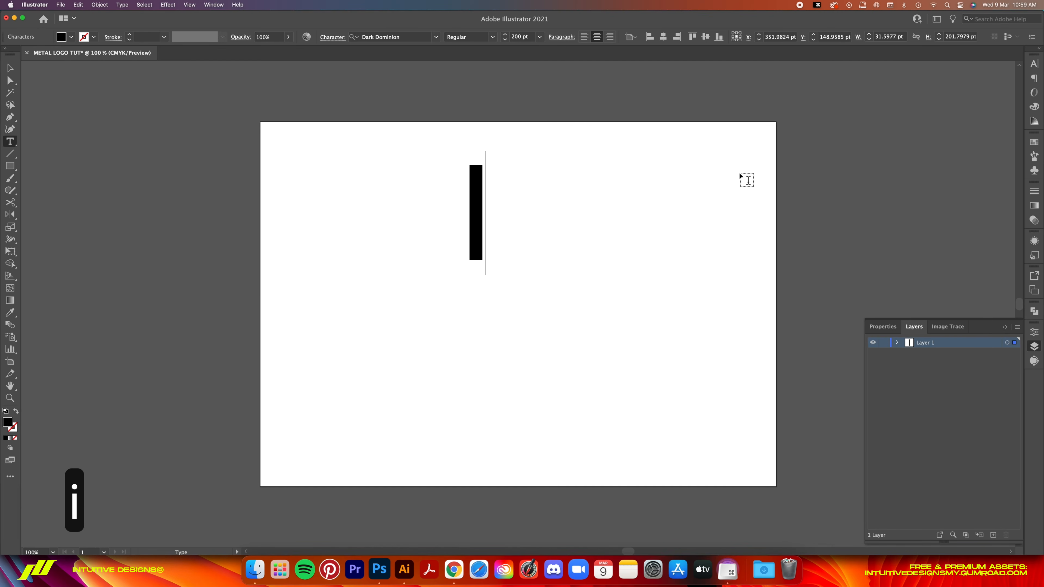
{"action": "type", "text": "I"}
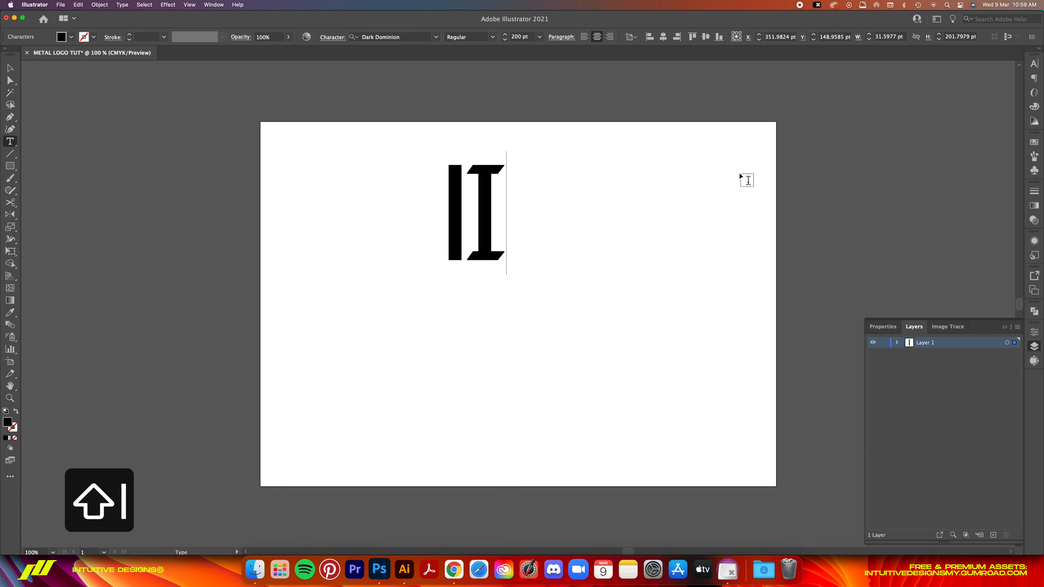
{"action": "key", "text": "BackSpace"}
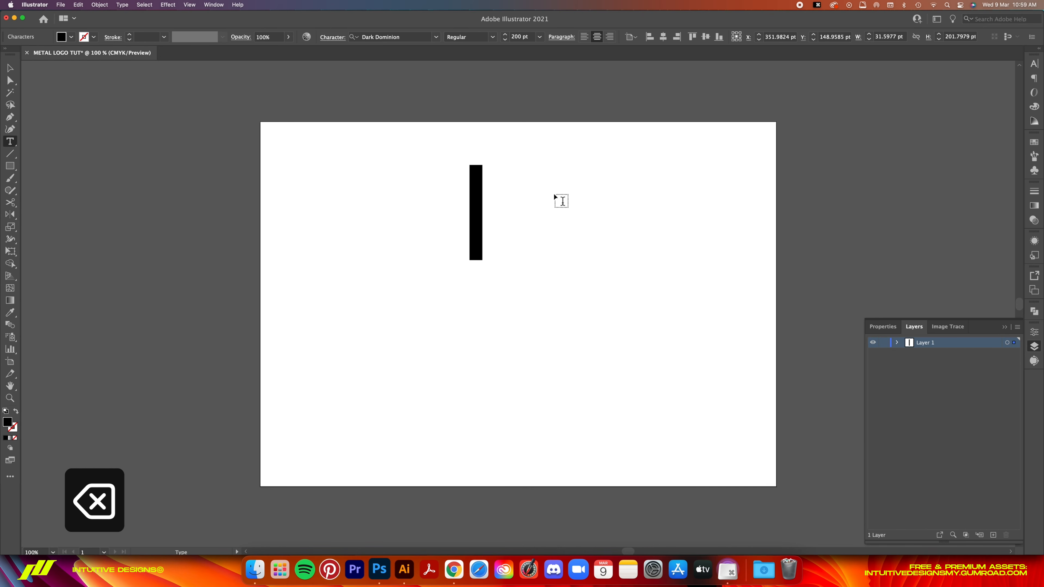
{"action": "key", "text": "Escape"}
{"action": "key", "text": "v"}
{"action": "left_click_drag", "start_coordinate": [480, 205], "coordinate": [393, 278]}
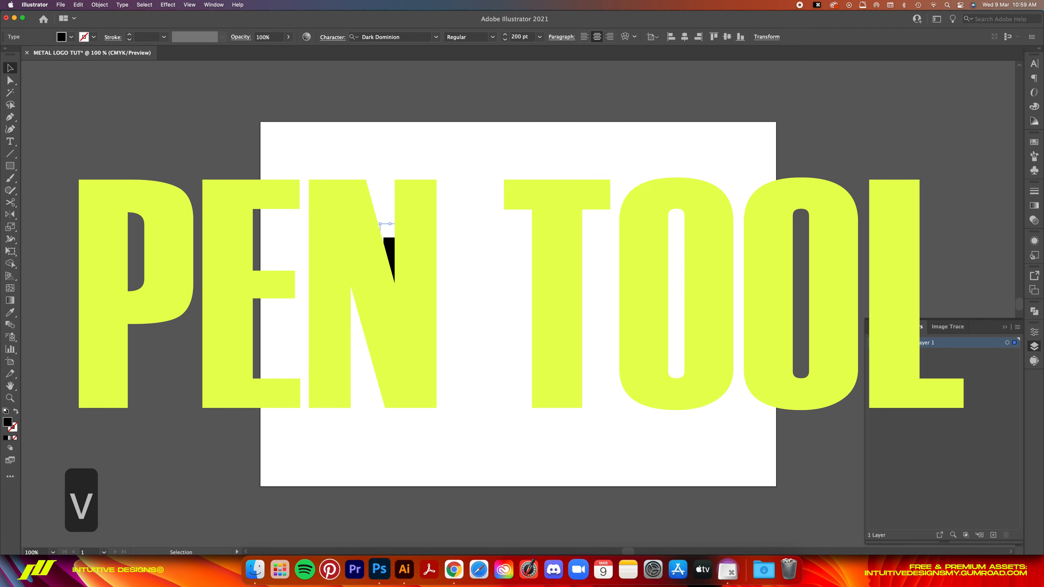
- With the Pen tool, draw a closed triangular spike about 61 pt wide pointing left from the upper end of the I
{"action": "key", "text": "super+equal"}
{"action": "key", "text": "super+equal"}
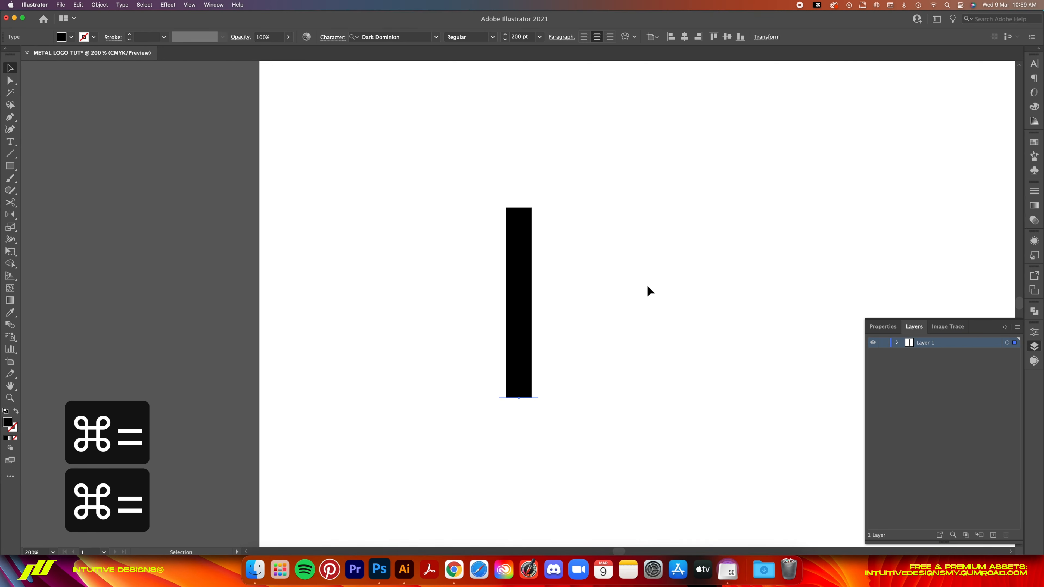
{"action": "left_click", "coordinate": [11, 119]}
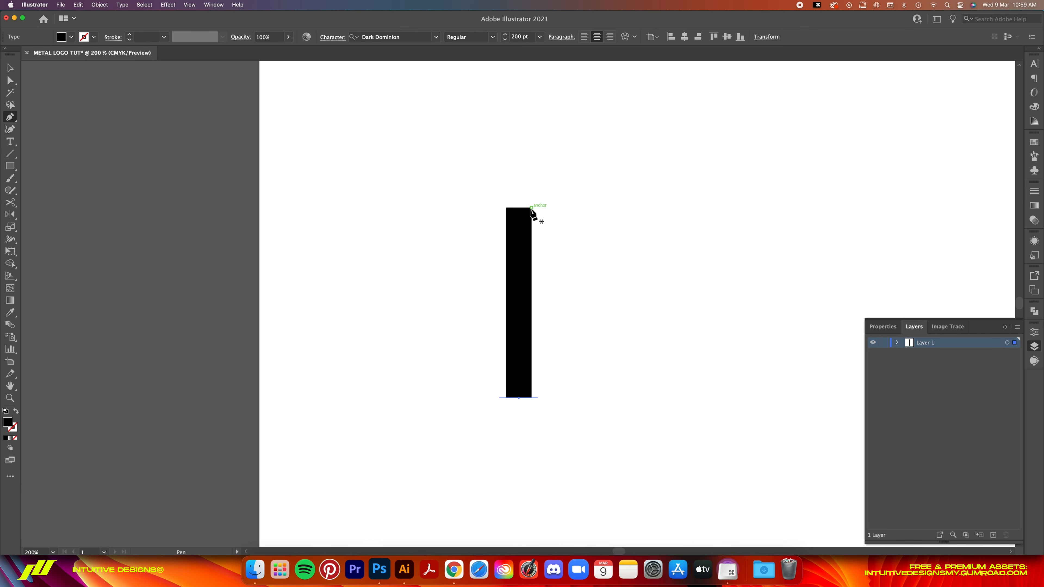
{"action": "key", "text": "p"}
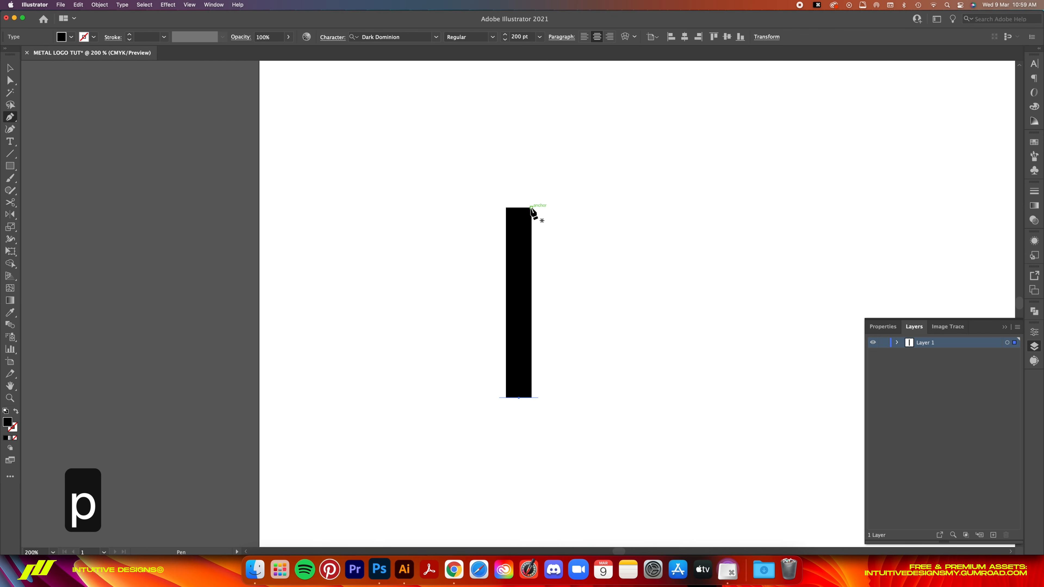
{"action": "left_click", "coordinate": [531, 208]}
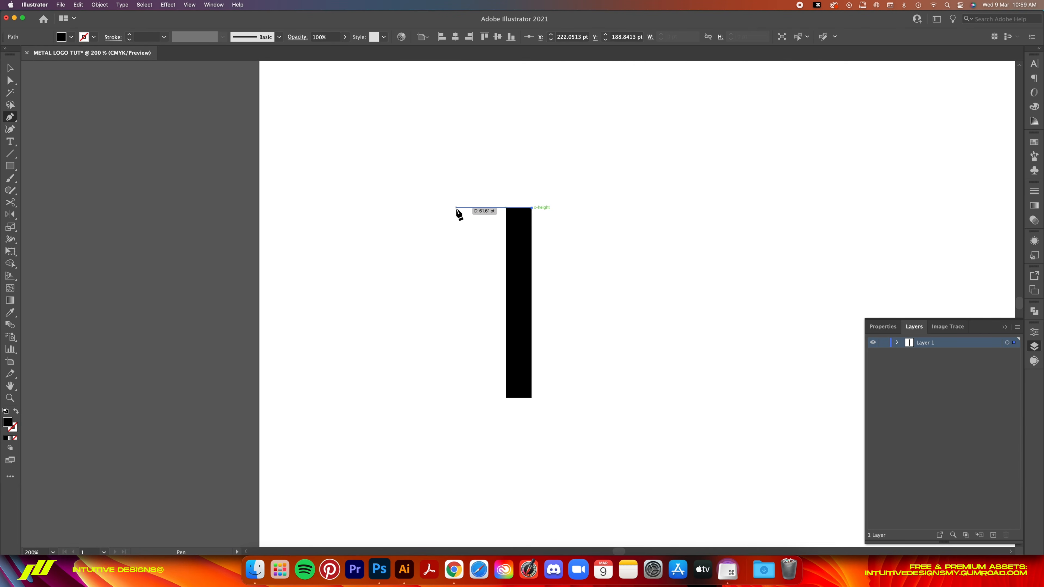
{"action": "left_click", "coordinate": [457, 208]}
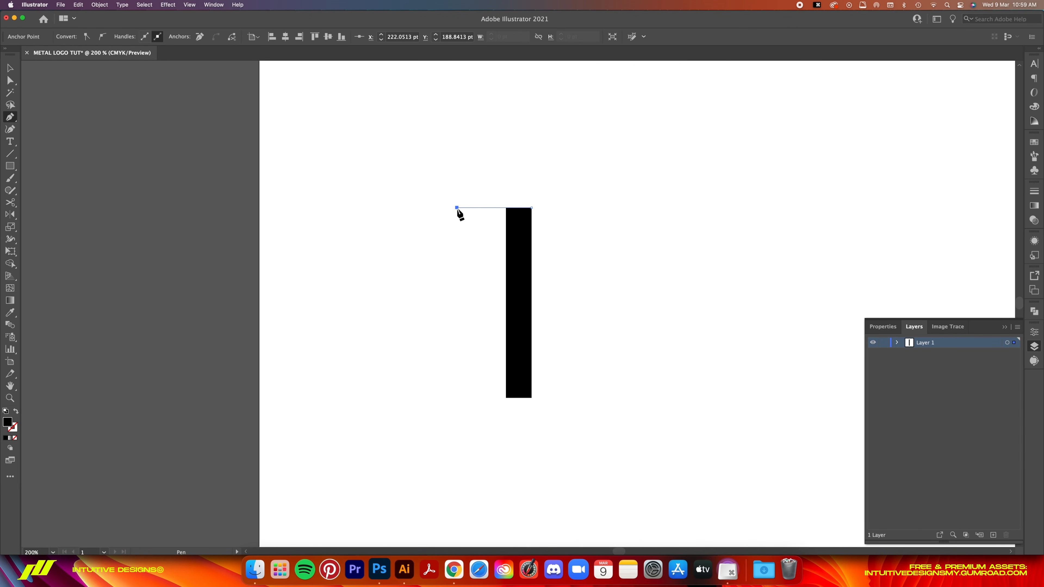
{"action": "left_click", "coordinate": [506, 225]}
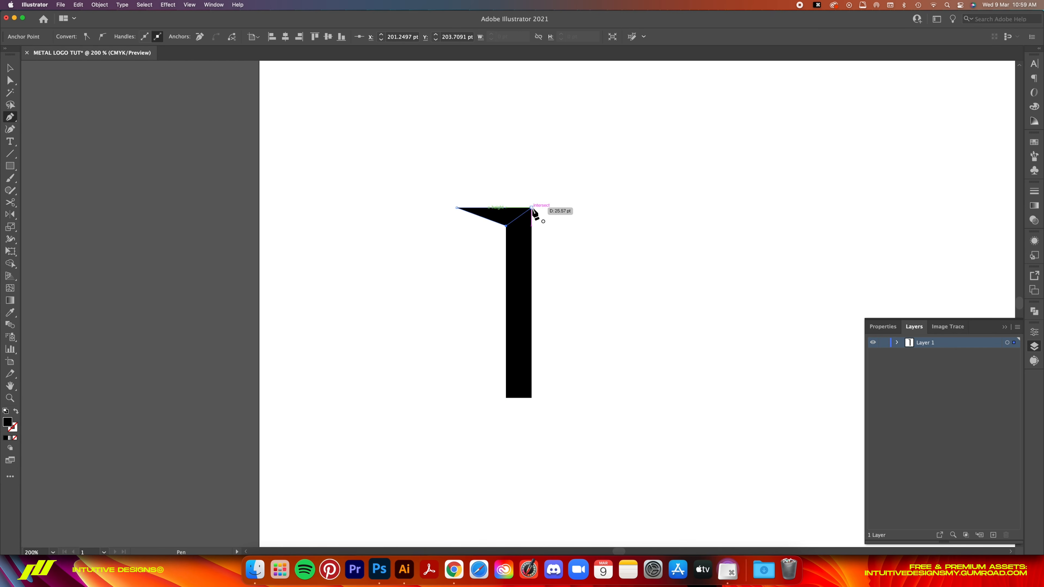
- Draw a diagonal spike from the I's lower-right corner, reaching about 61 pt left and 44 pt down, back to its left edge
{"action": "left_click", "coordinate": [531, 398]}
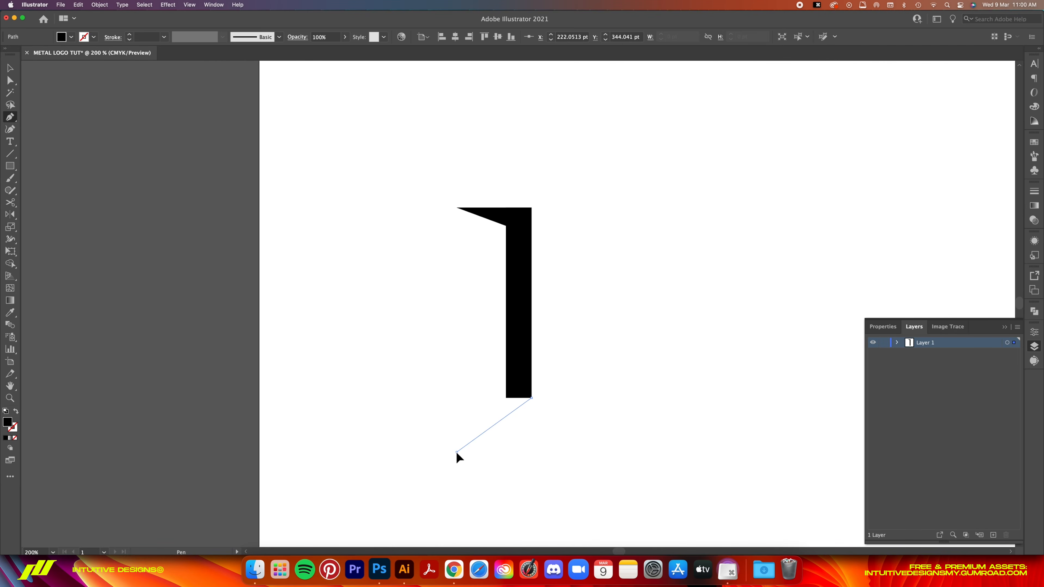
{"action": "left_click", "coordinate": [456, 452]}
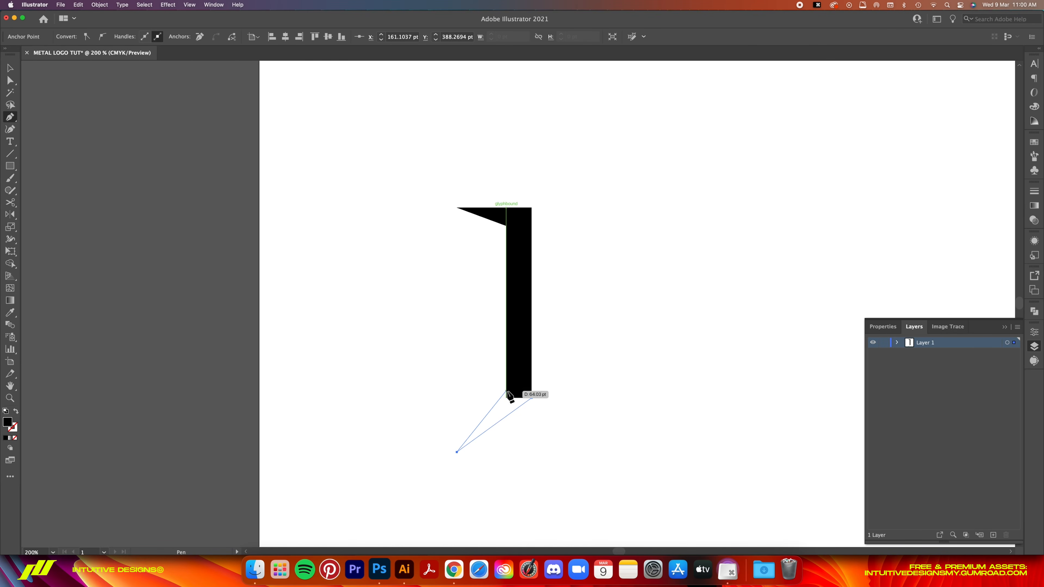
{"action": "left_click", "coordinate": [507, 391]}
- Try to convert the I, selected together with its two spikes, to outlines and undo it
{"action": "key", "text": "v"}
{"action": "left_click_drag", "start_coordinate": [582, 133], "coordinate": [380, 495]}
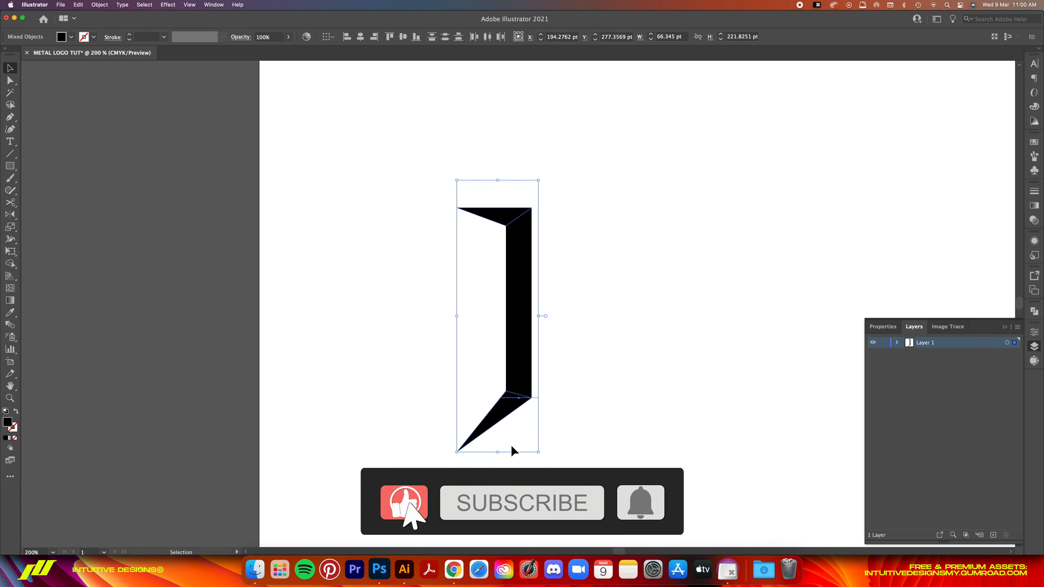
{"action": "key", "text": "super+shift+o"}
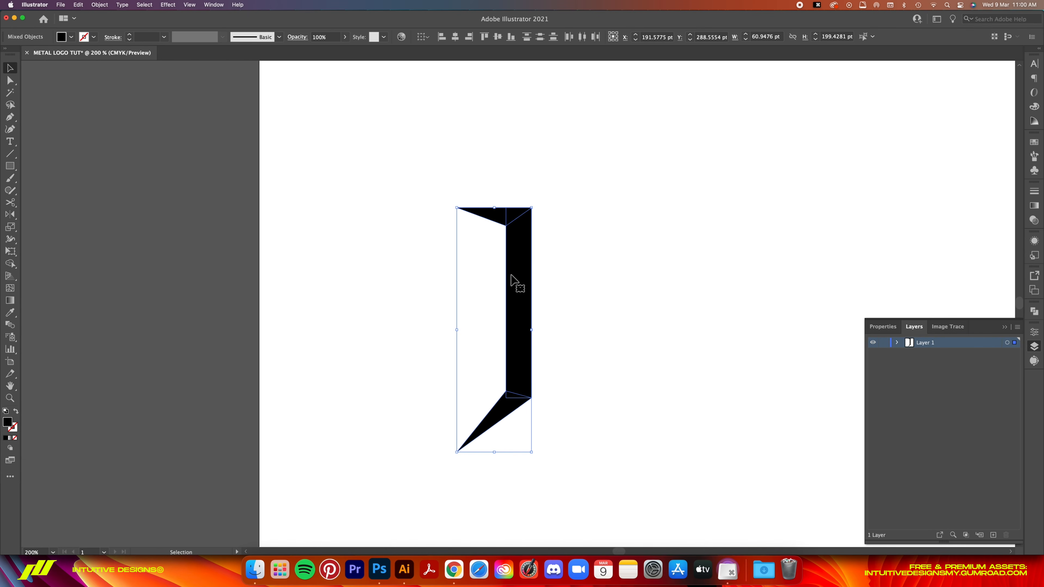
{"action": "key", "text": "super+z"}
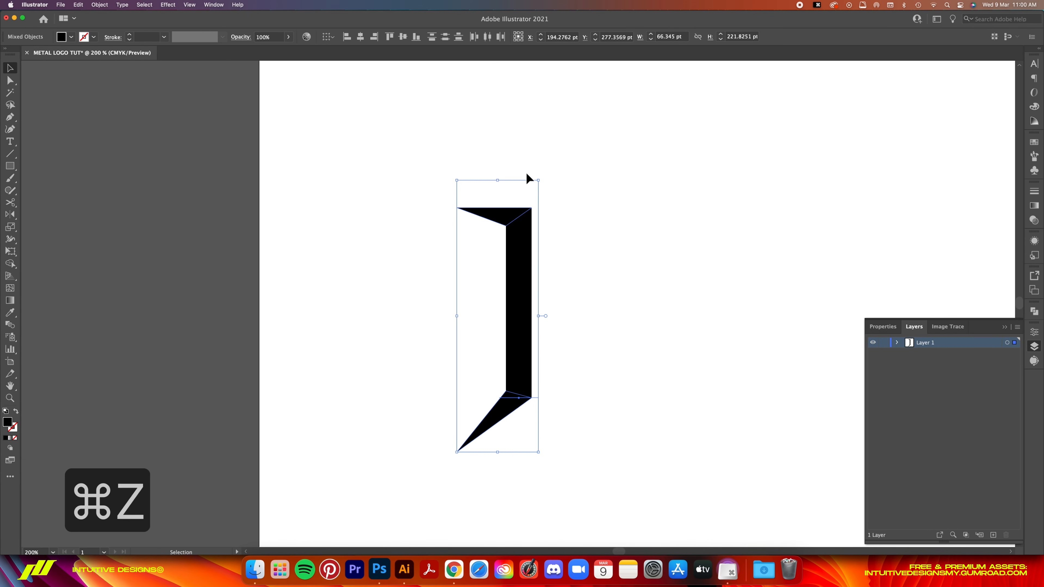
- Add a separate text object containing a lowercase "n" and set its font size to 150 pt
{"action": "key", "text": "t"}
{"action": "left_click", "coordinate": [614, 309]}
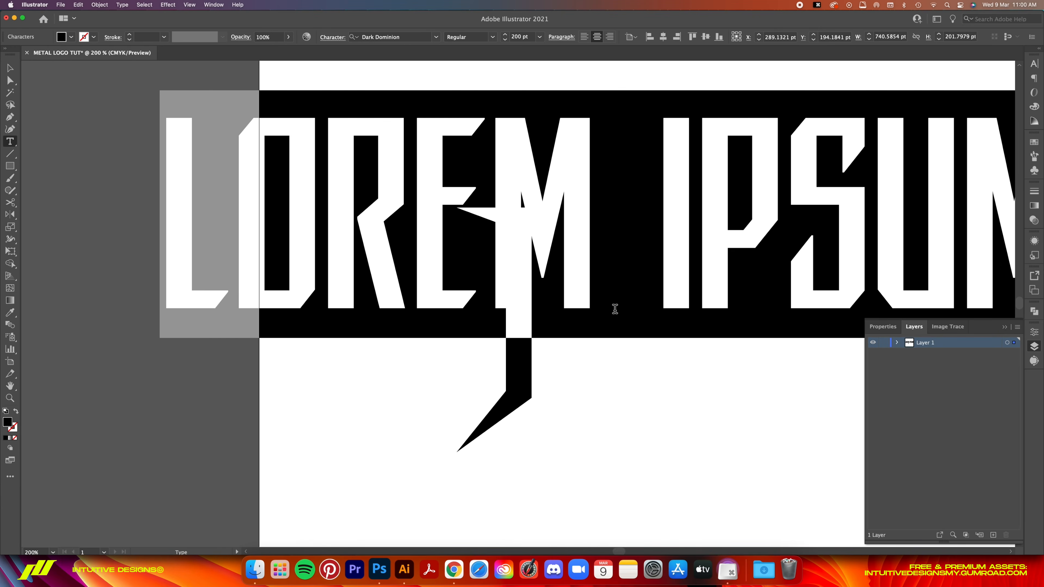
{"action": "type", "text": "n"}
{"action": "double_click", "coordinate": [604, 228]}
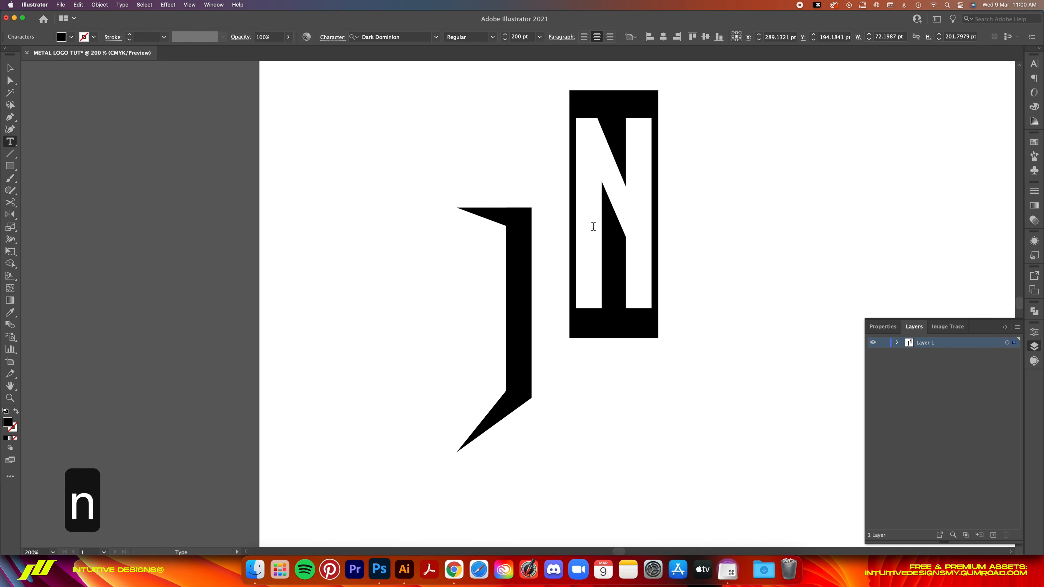
{"action": "type", "text": "150"}
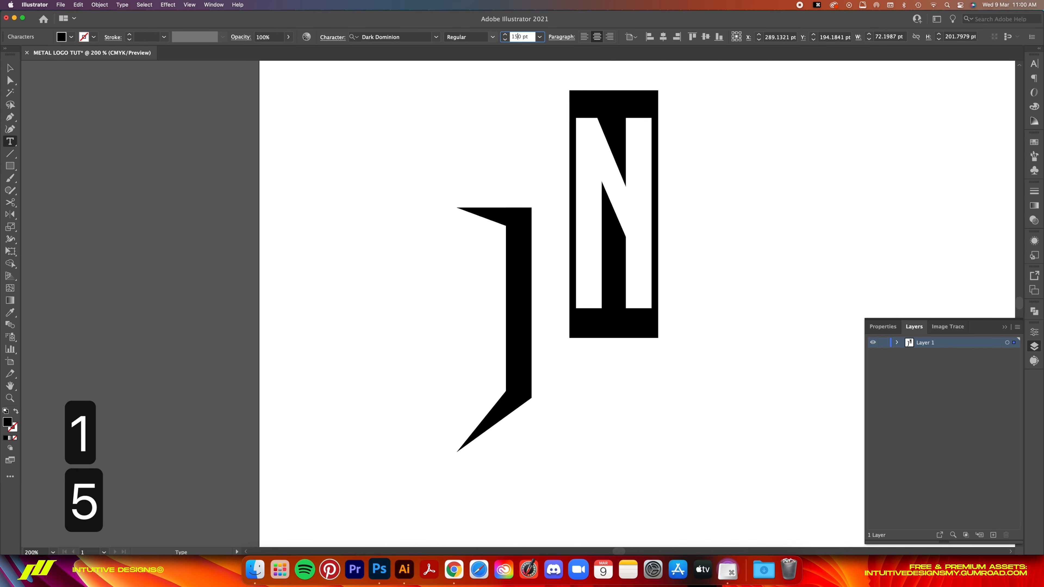
{"action": "key", "text": "Return"}
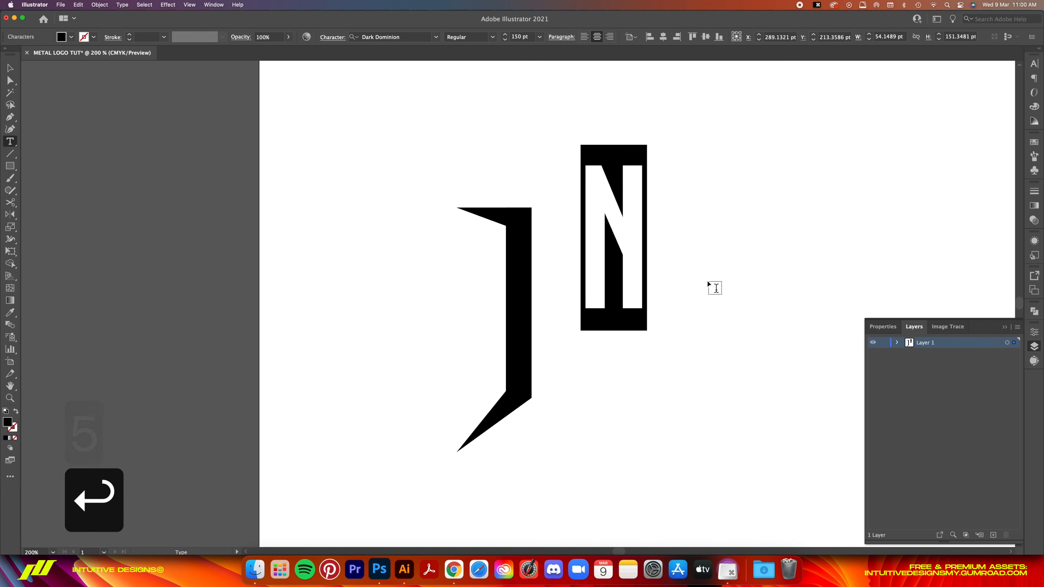
- Move the N close to the right side of the I, leaving a narrow gap between them
{"action": "key", "text": "v"}
{"action": "left_click_drag", "start_coordinate": [633, 233], "coordinate": [591, 298]}
{"action": "scroll", "coordinate": [460, 220], "scroll_direction": "right", "scroll_amount": 3}
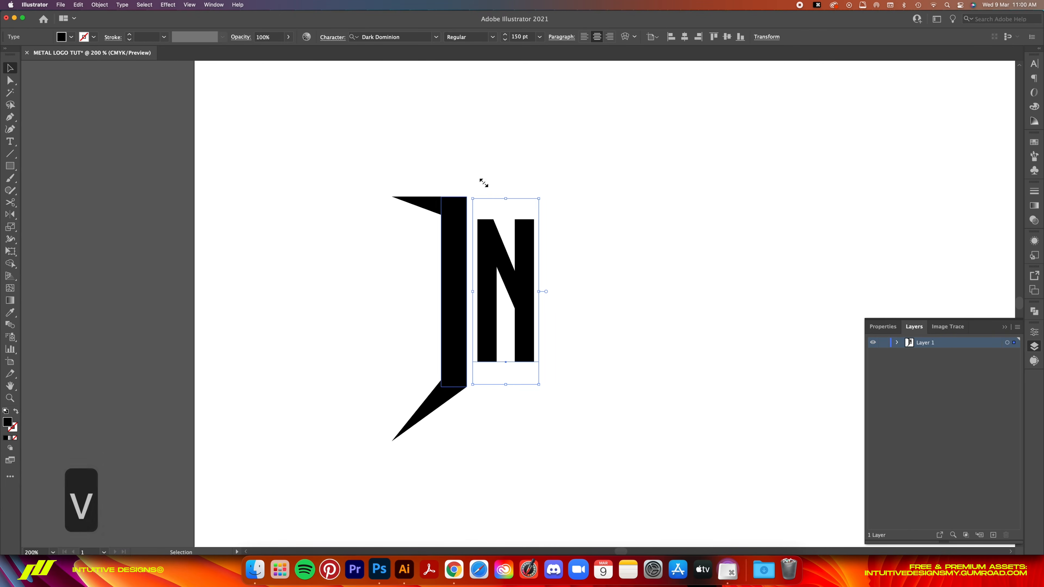
{"action": "scroll", "coordinate": [919, 305], "scroll_direction": "right", "scroll_amount": 4}
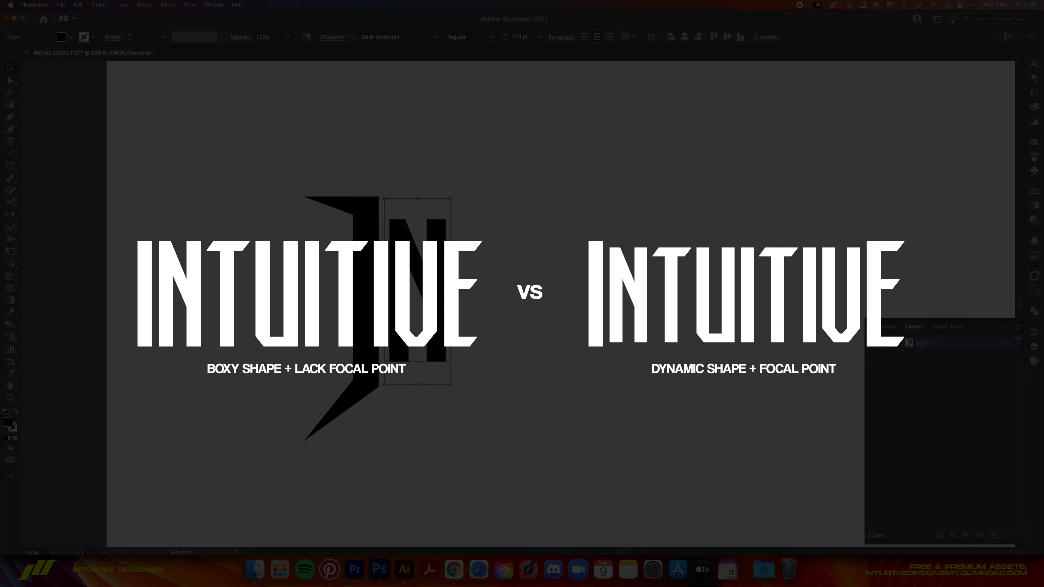
{"action": "left_click_drag", "start_coordinate": [430, 272], "coordinate": [434, 270]}
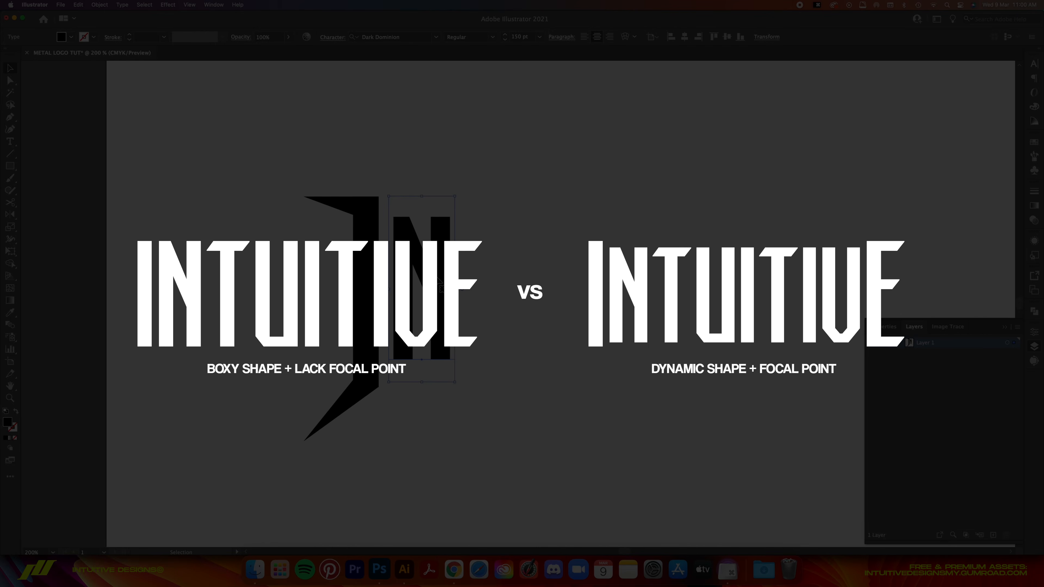
- Try the uppercase N variant in the N text and return it to a single lowercase "n"
{"action": "key", "text": "t"}
{"action": "double_click", "coordinate": [436, 277]}
{"action": "key", "text": "Right"}
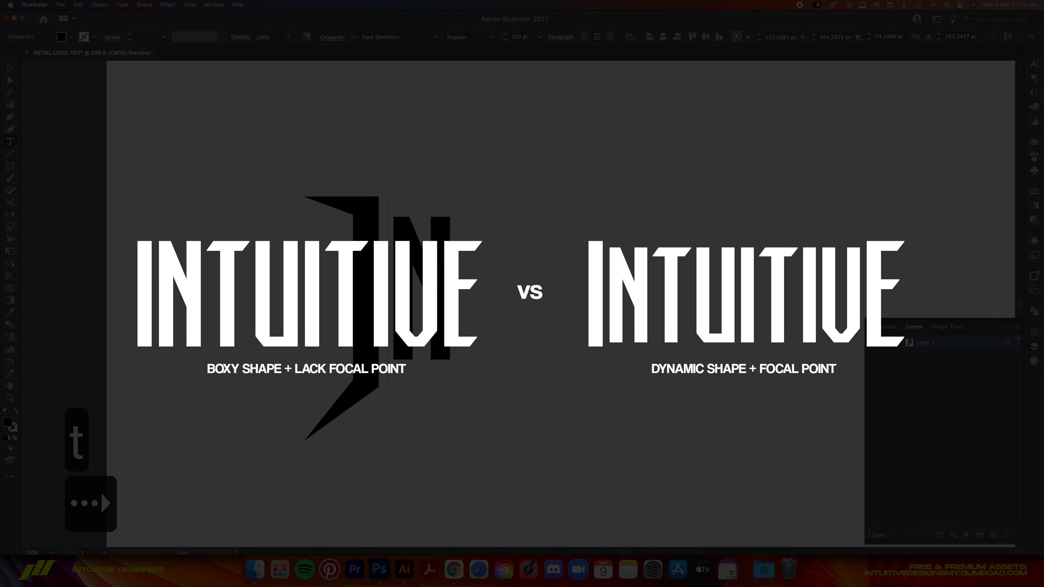
{"action": "type", "text": "N"}
{"action": "key", "text": "BackSpace"}
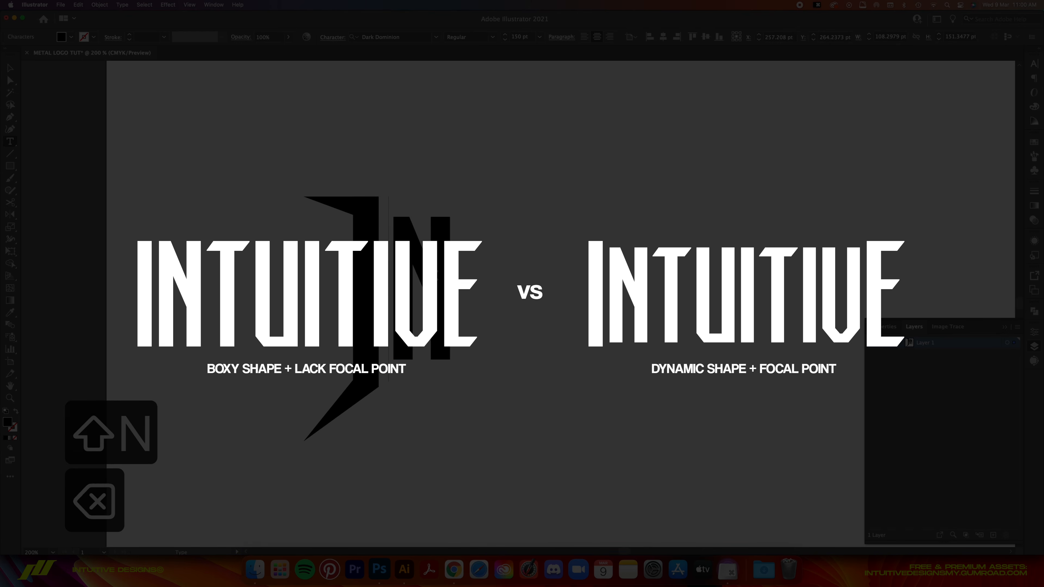
{"action": "key", "text": "Down"}
{"action": "type", "text": "nN"}
{"action": "key", "text": "BackSpace"}
{"action": "key", "text": "BackSpace"}
{"action": "key", "text": "BackSpace"}
{"action": "key", "text": "BackSpace"}
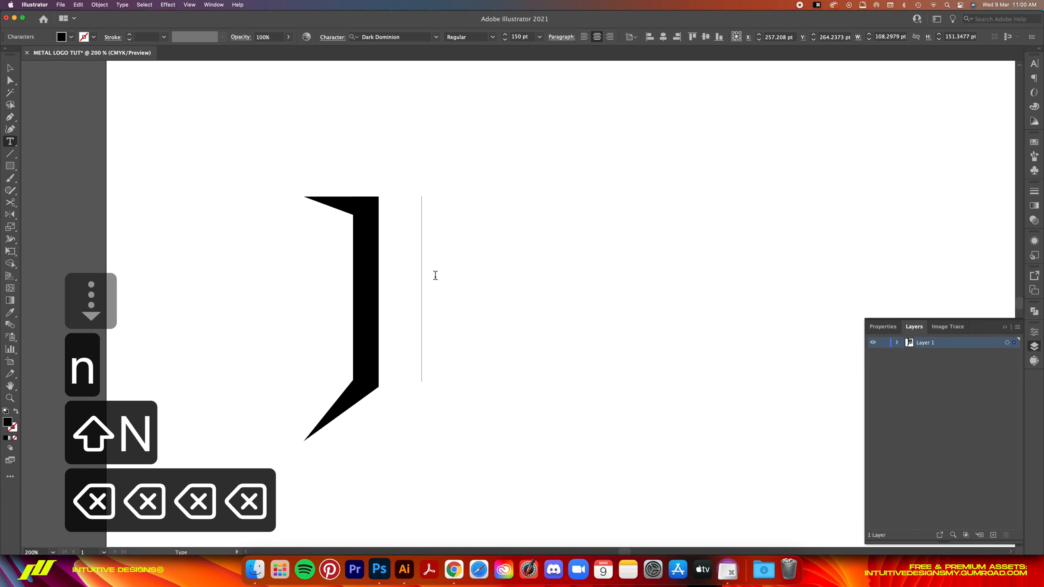
{"action": "type", "text": "n"}
- Finish editing the N text and move it farther right, away from the spiked I
{"action": "key", "text": "Escape"}
{"action": "key", "text": "v"}
{"action": "left_click_drag", "start_coordinate": [438, 272], "coordinate": [522, 268]}
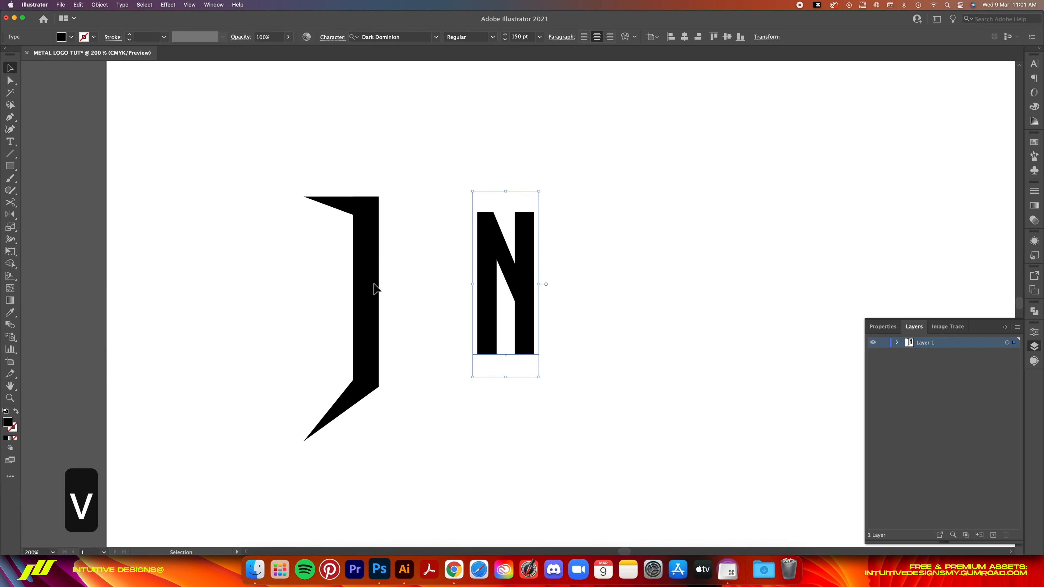
- Draw a triangular spike about 32 pt wide and 14 pt high at the N's upper-right corner with the Pen tool
{"action": "key", "text": "p"}
{"action": "left_click", "coordinate": [515, 212]}
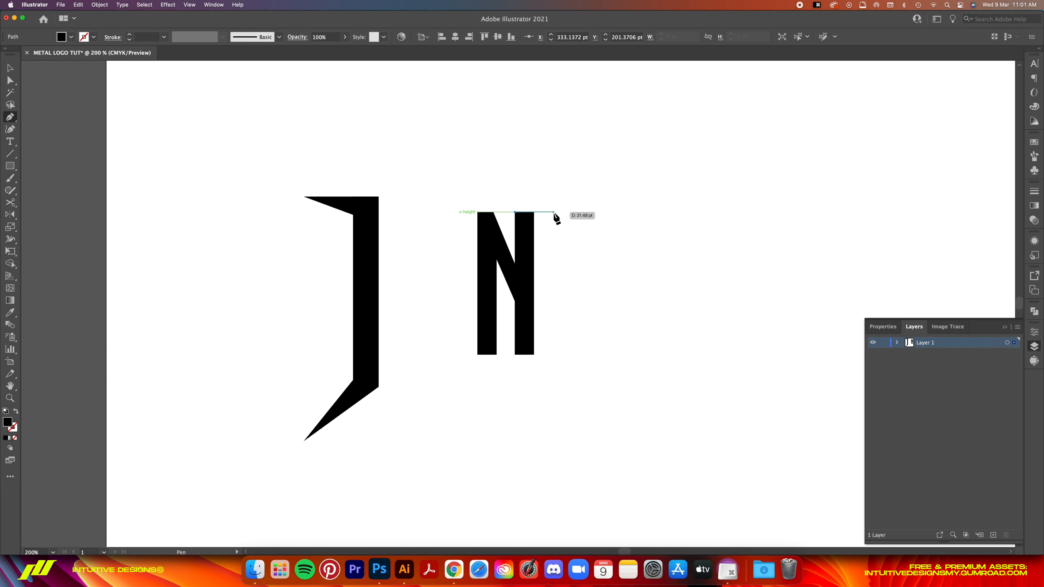
{"action": "left_click", "coordinate": [554, 212]}
{"action": "left_click", "coordinate": [529, 228]}
{"action": "left_click", "coordinate": [514, 212]}
{"action": "key", "text": "v"}
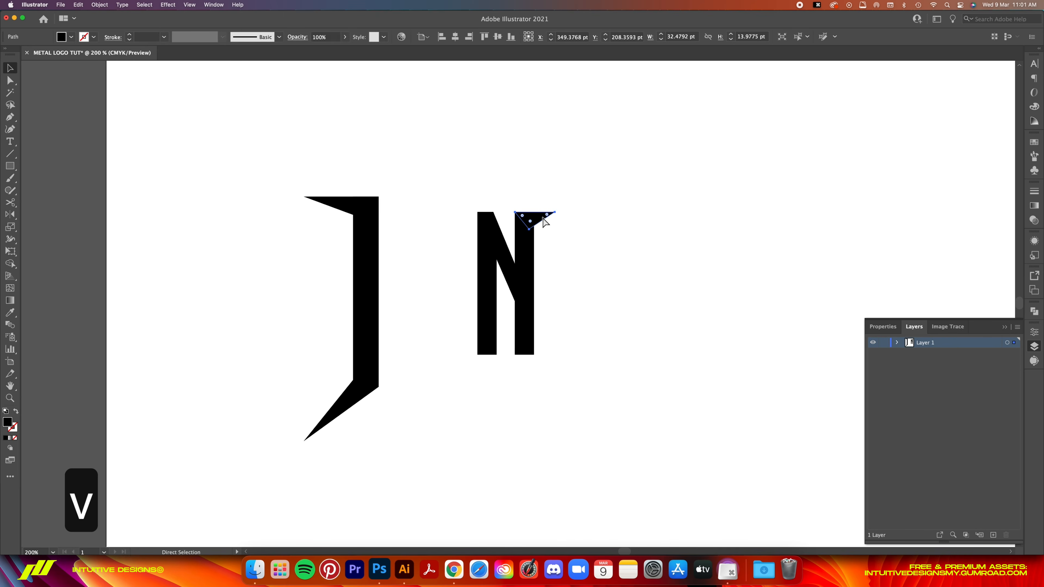
- Copy the N's spike, rotate the copy 180° and place it at the N's lower-left corner
{"action": "key", "text": "super+c"}
{"action": "key", "text": "super+v"}
{"action": "right_click", "coordinate": [525, 305]}
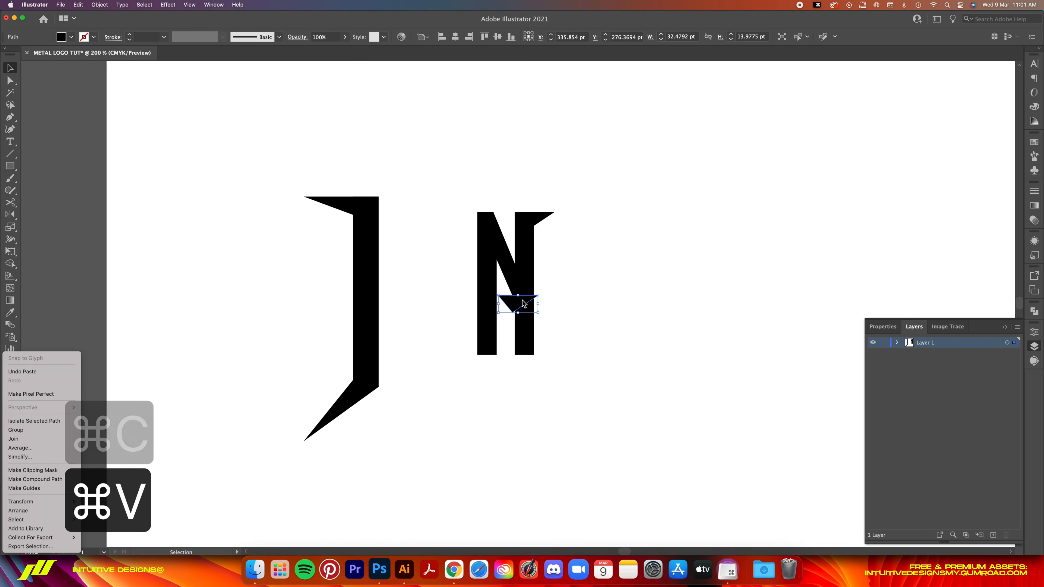
{"action": "mouse_move", "coordinate": [62, 503]}
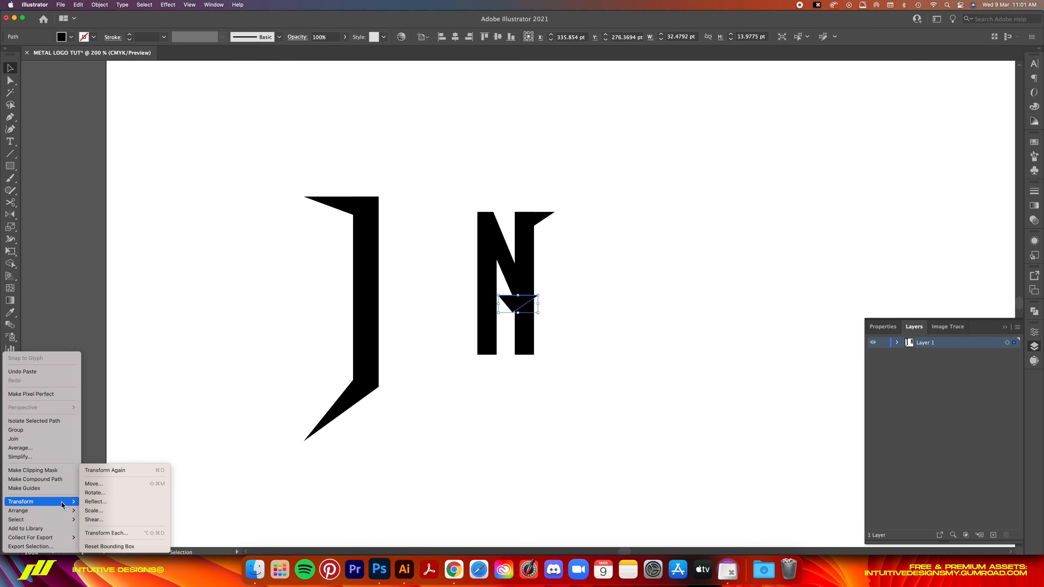
{"action": "left_click", "coordinate": [95, 492]}
{"action": "type", "text": "180"}
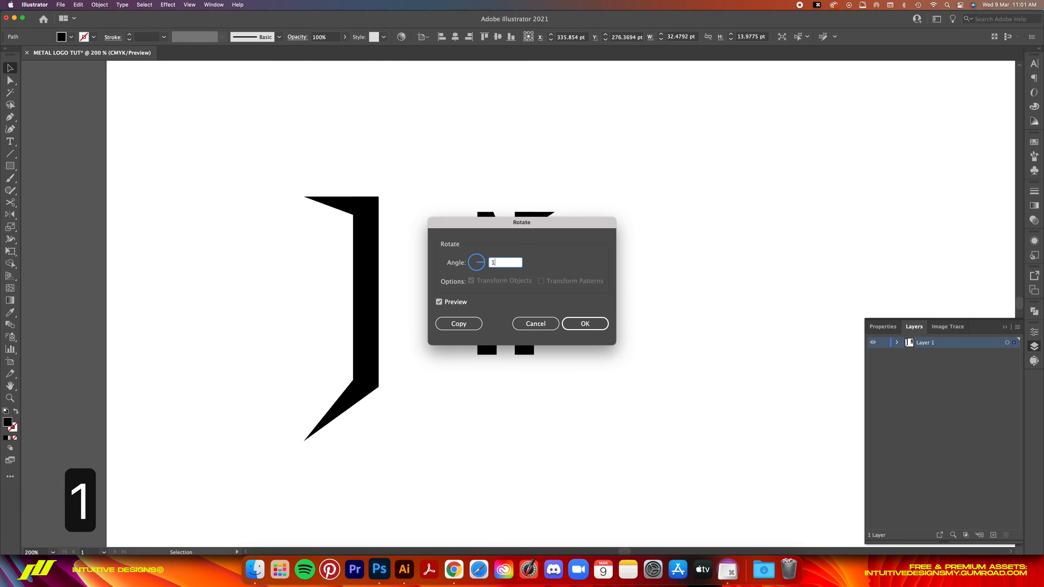
{"action": "left_click", "coordinate": [584, 324]}
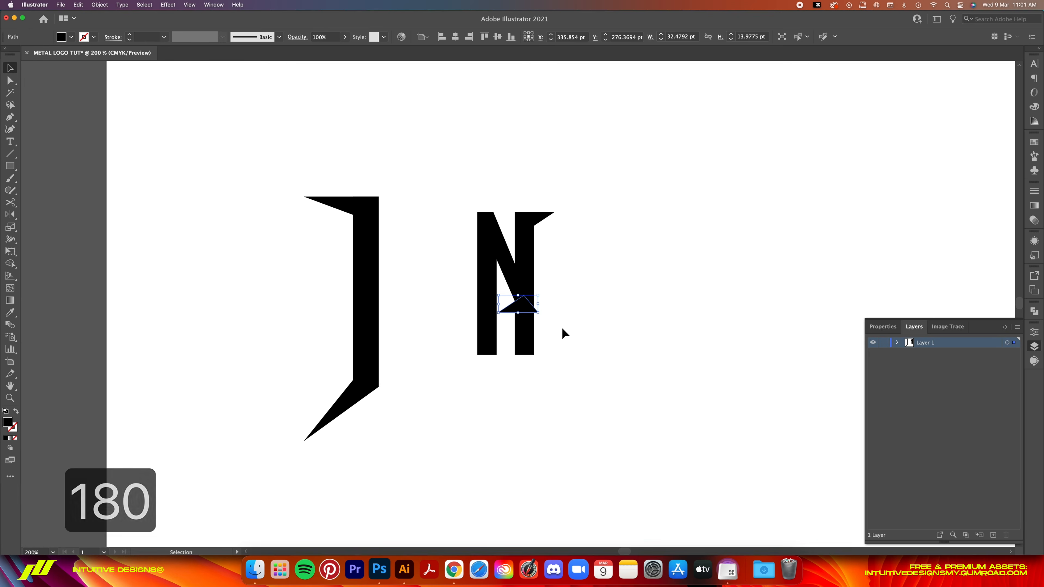
{"action": "left_click_drag", "start_coordinate": [526, 305], "coordinate": [485, 353]}
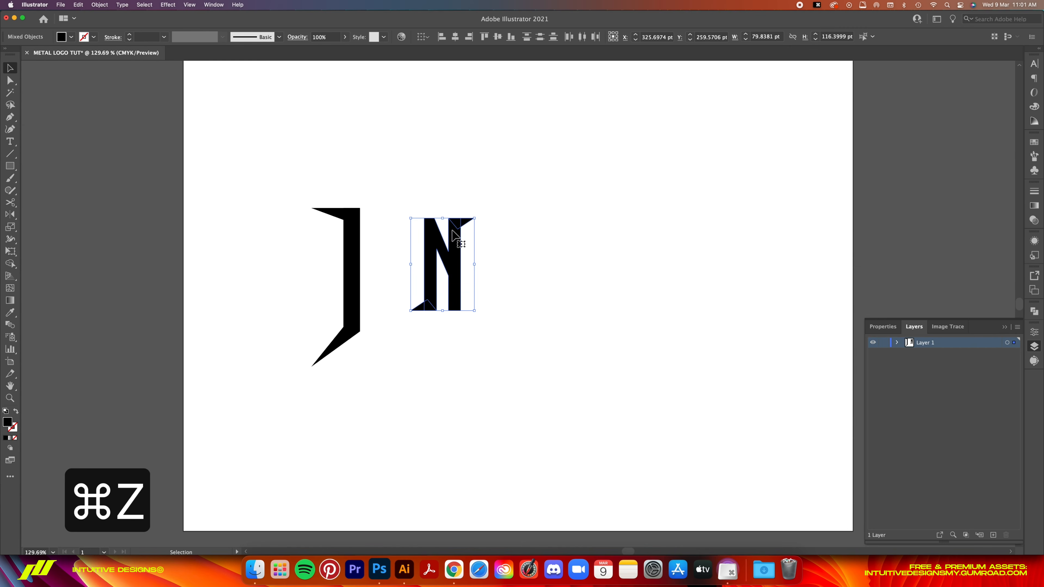
- Move the N with both spikes close to the I so that its lower spike touches the I
{"action": "left_click_drag", "start_coordinate": [463, 227], "coordinate": [402, 227]}
{"action": "key", "text": "a"}
{"action": "key", "text": "super+1"}
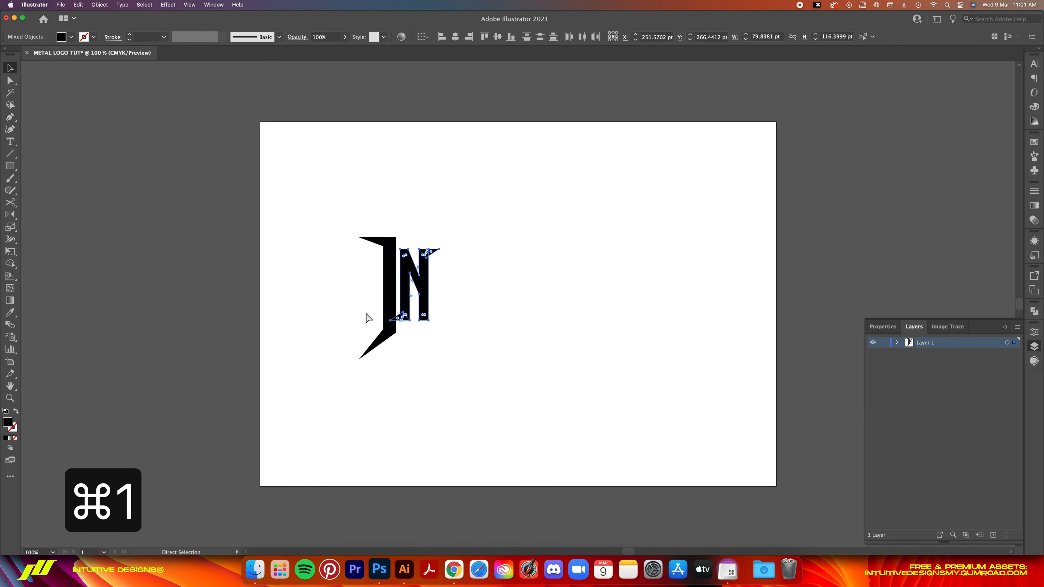
{"action": "key", "text": "super+equal"}
{"action": "key", "text": "super+equal"}
{"action": "key", "text": "super+equal"}
{"action": "key", "text": "super+equal"}
{"action": "key", "text": "v"}
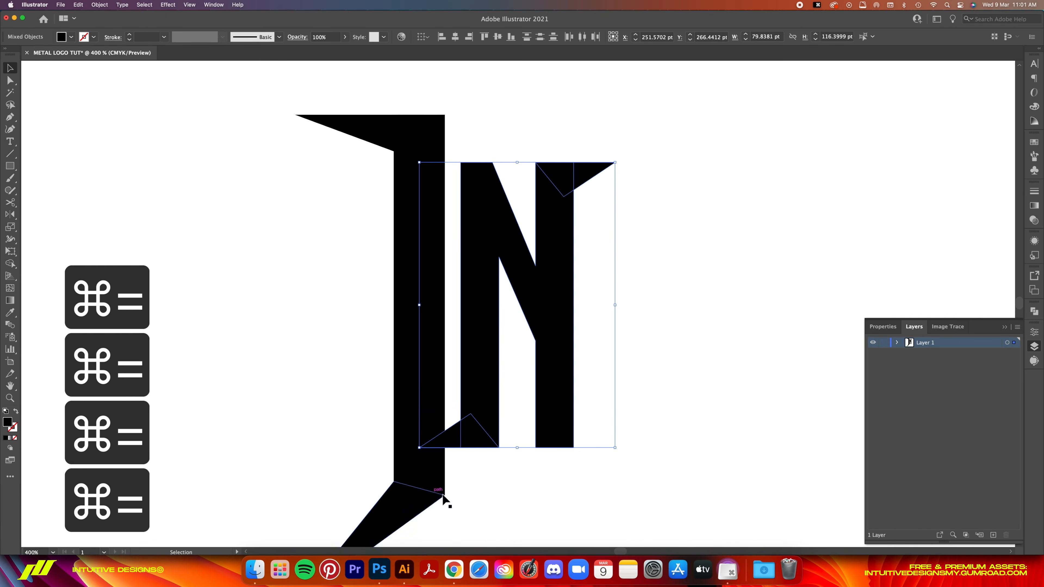
{"action": "left_click", "coordinate": [540, 480]}
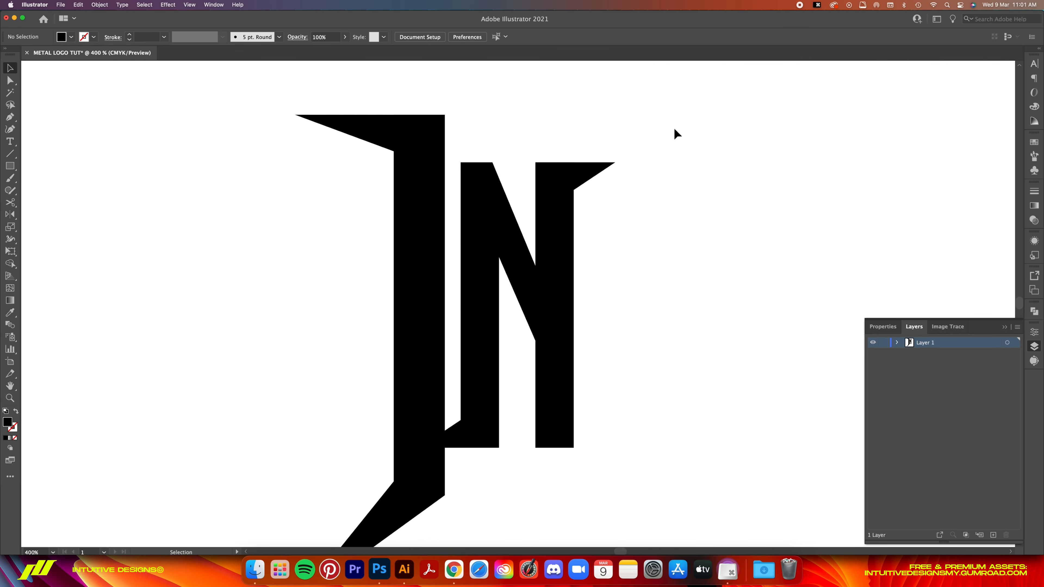
{"action": "left_click_drag", "start_coordinate": [637, 153], "coordinate": [457, 465]}
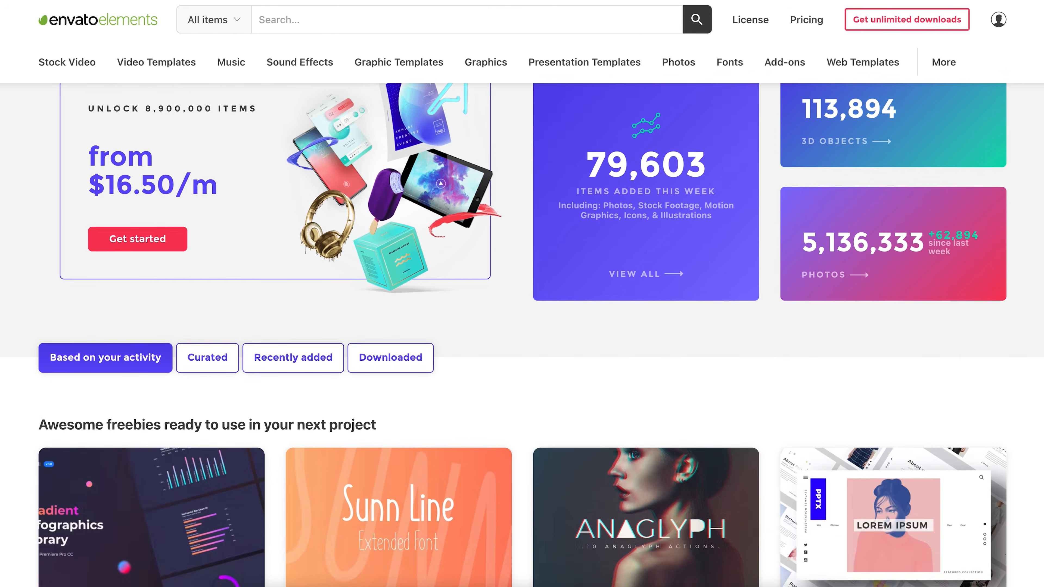
- Browse the Envato Elements site, including its home page, photo library and the FALL Logo Intro template page
{"action": "scroll", "coordinate": [522, 334], "scroll_direction": "down", "scroll_amount": 10}
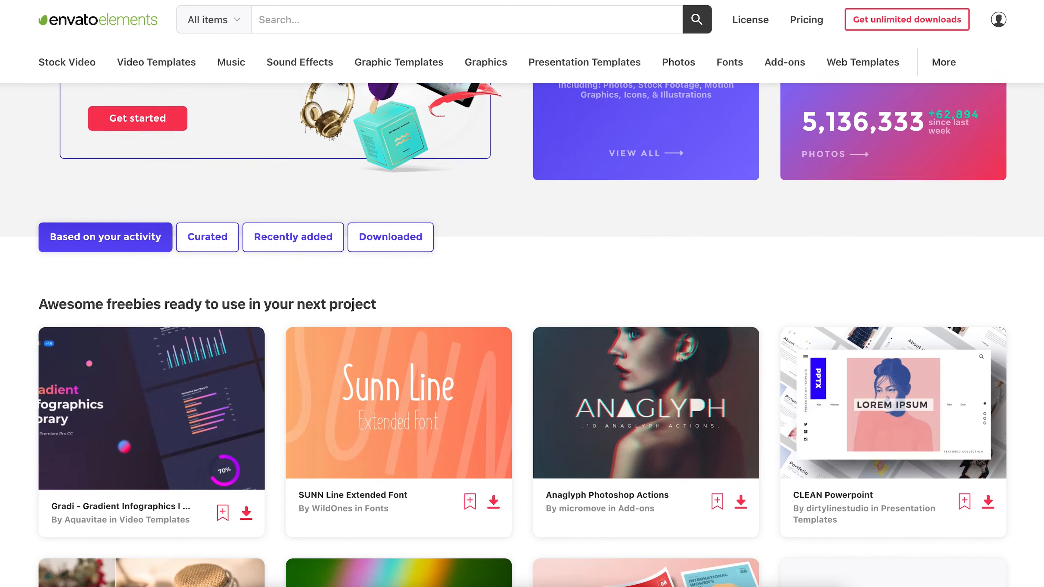
{"action": "scroll", "coordinate": [521, 334], "scroll_direction": "down", "scroll_amount": 10}
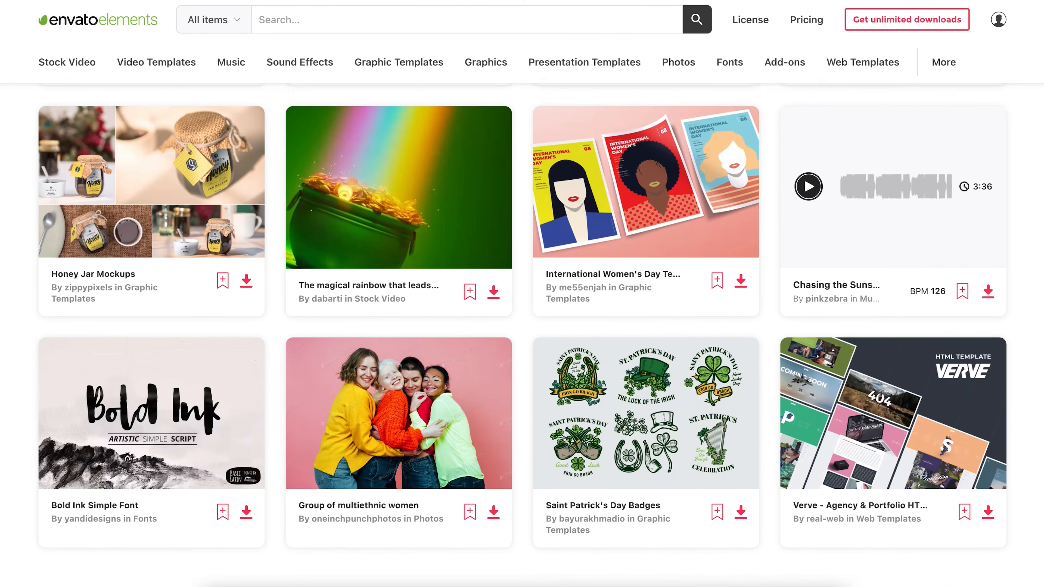
{"action": "scroll", "coordinate": [522, 334], "scroll_direction": "down", "scroll_amount": 6}
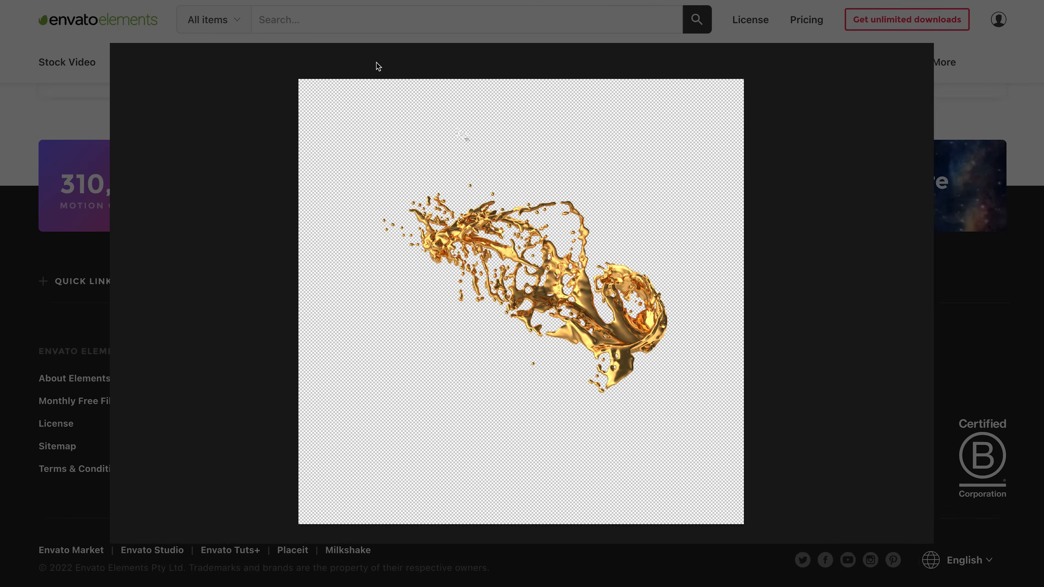
{"action": "scroll", "coordinate": [522, 334], "scroll_direction": "up", "scroll_amount": 1}
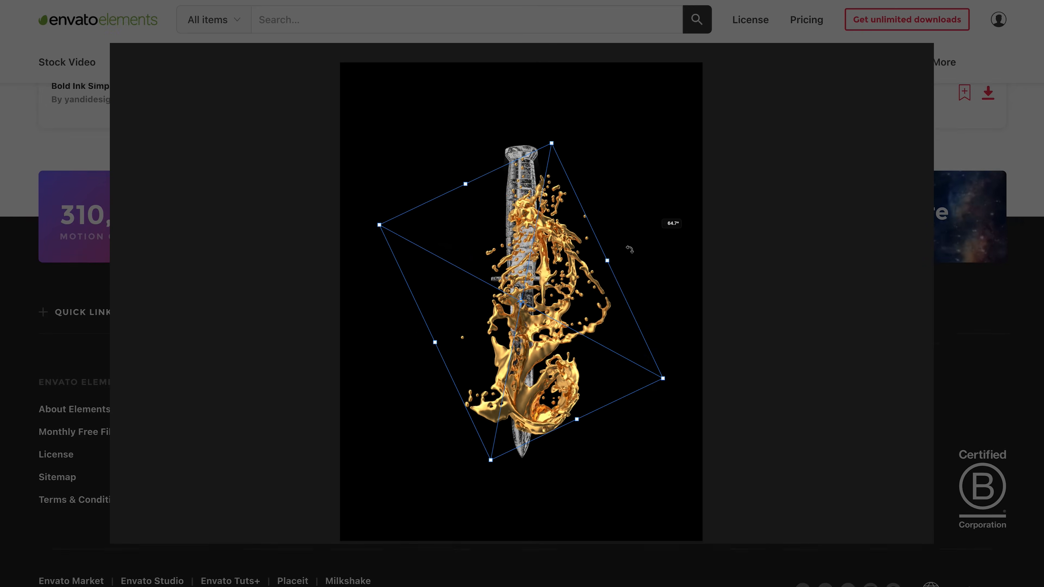
{"action": "scroll", "coordinate": [522, 334], "scroll_direction": "up", "scroll_amount": 10}
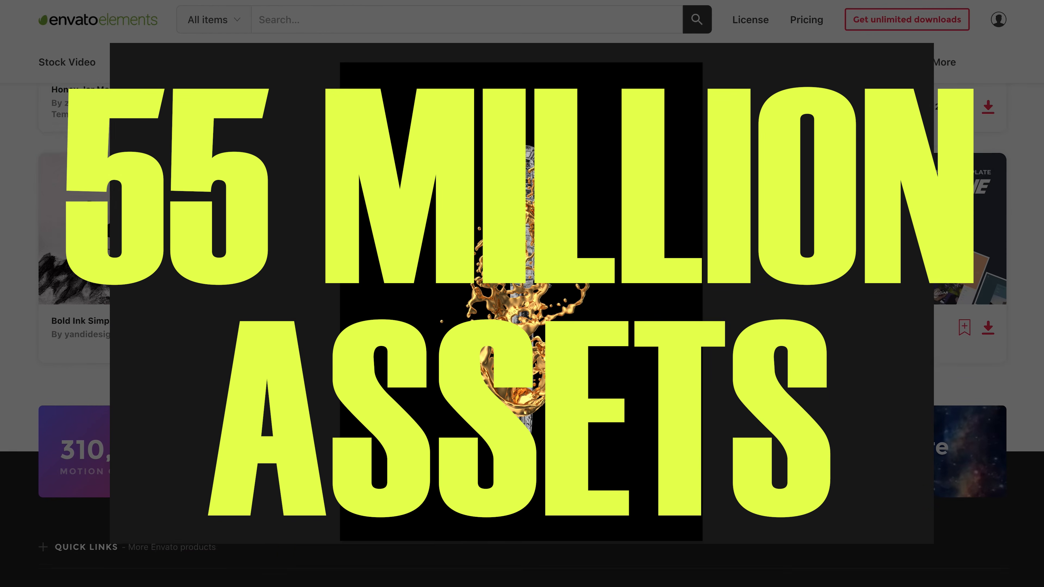
{"action": "scroll", "coordinate": [522, 334], "scroll_direction": "up", "scroll_amount": 10}
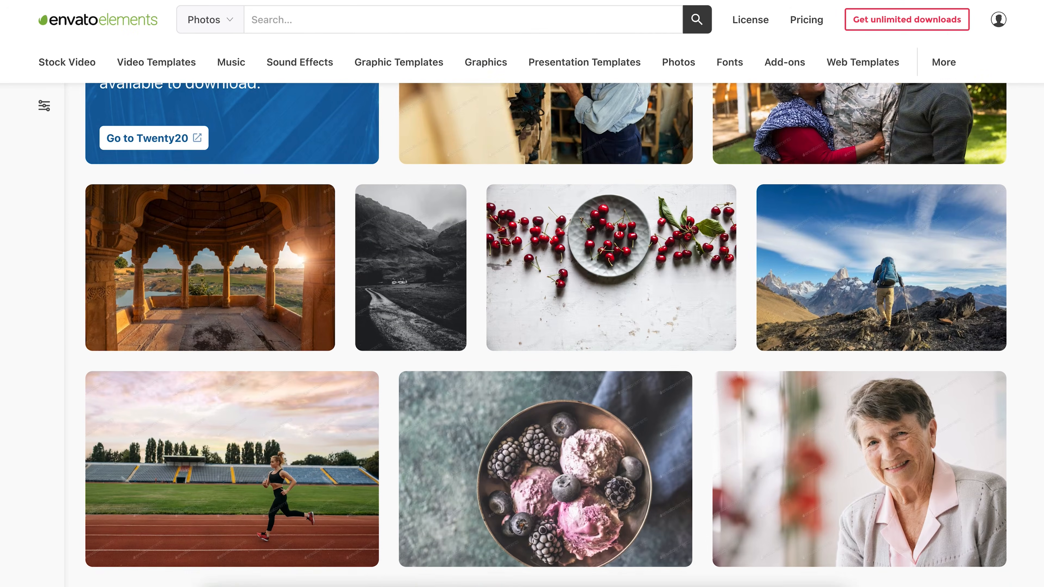
{"action": "scroll", "coordinate": [546, 335], "scroll_direction": "down", "scroll_amount": 6}
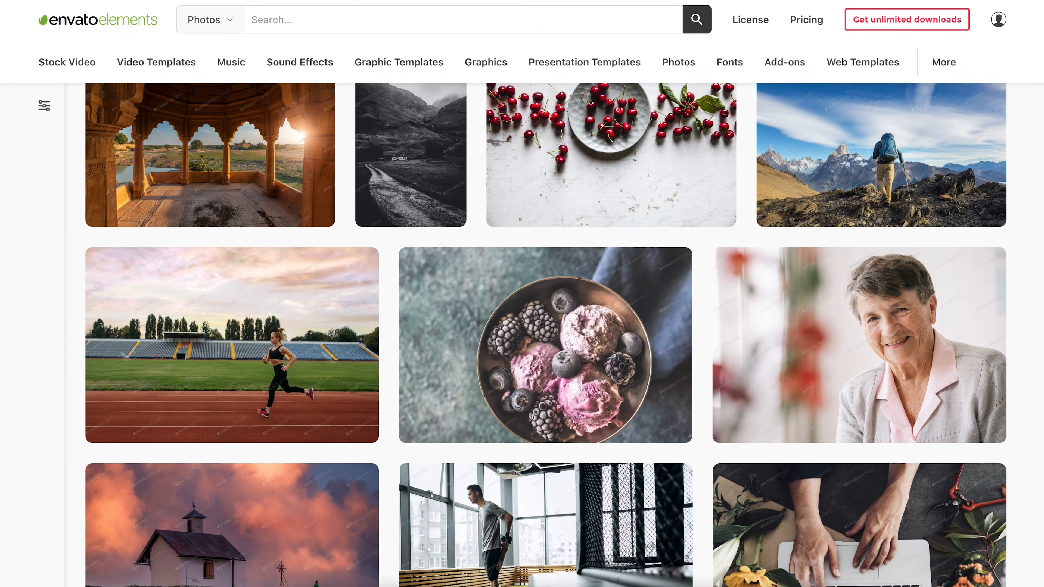
{"action": "scroll", "coordinate": [546, 335], "scroll_direction": "down", "scroll_amount": 10}
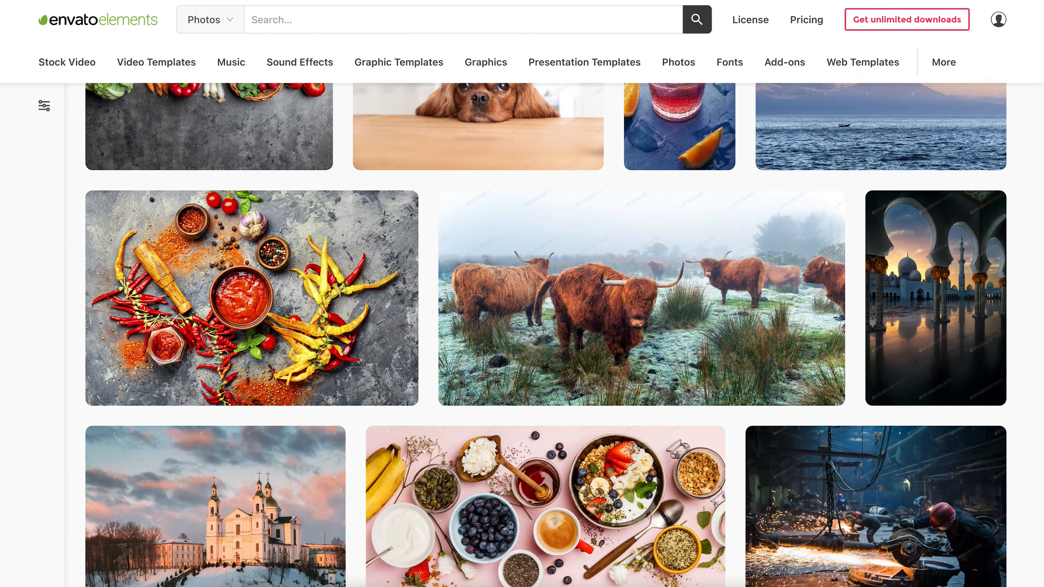
{"action": "scroll", "coordinate": [546, 335], "scroll_direction": "down", "scroll_amount": 3}
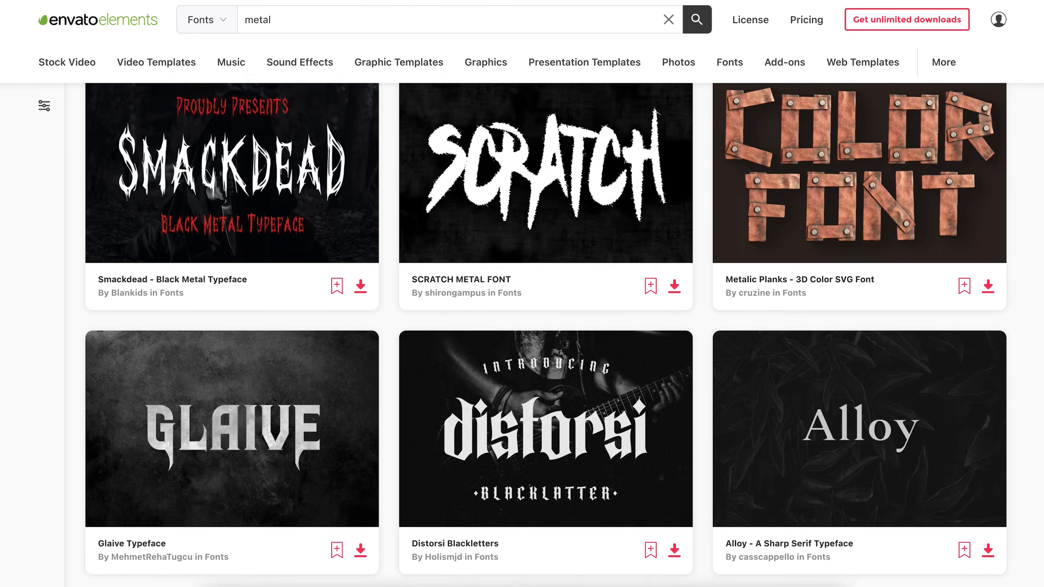
{"action": "scroll", "coordinate": [546, 335], "scroll_direction": "down", "scroll_amount": 5}
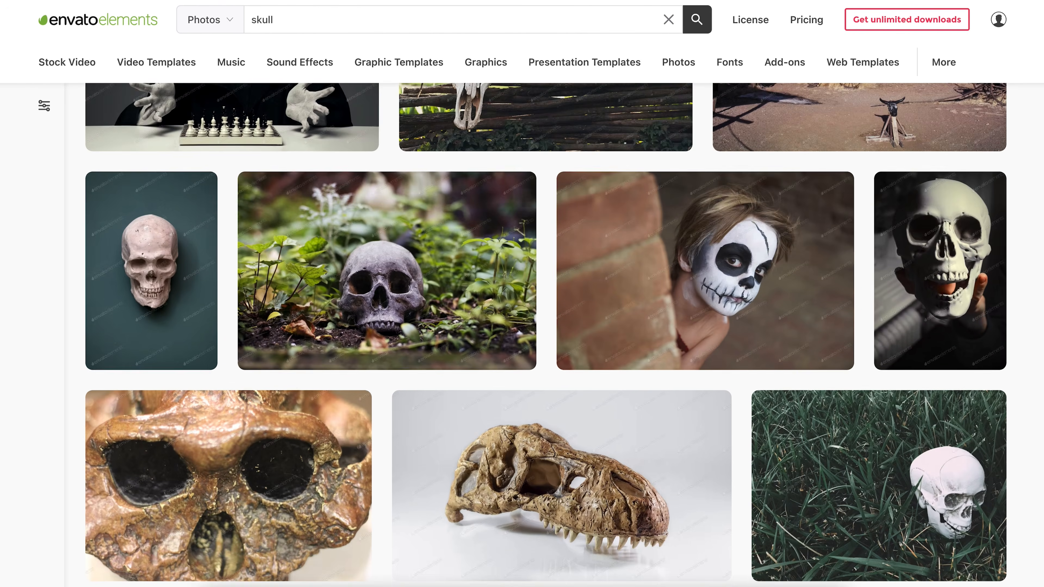
{"action": "scroll", "coordinate": [546, 335], "scroll_direction": "down", "scroll_amount": 8}
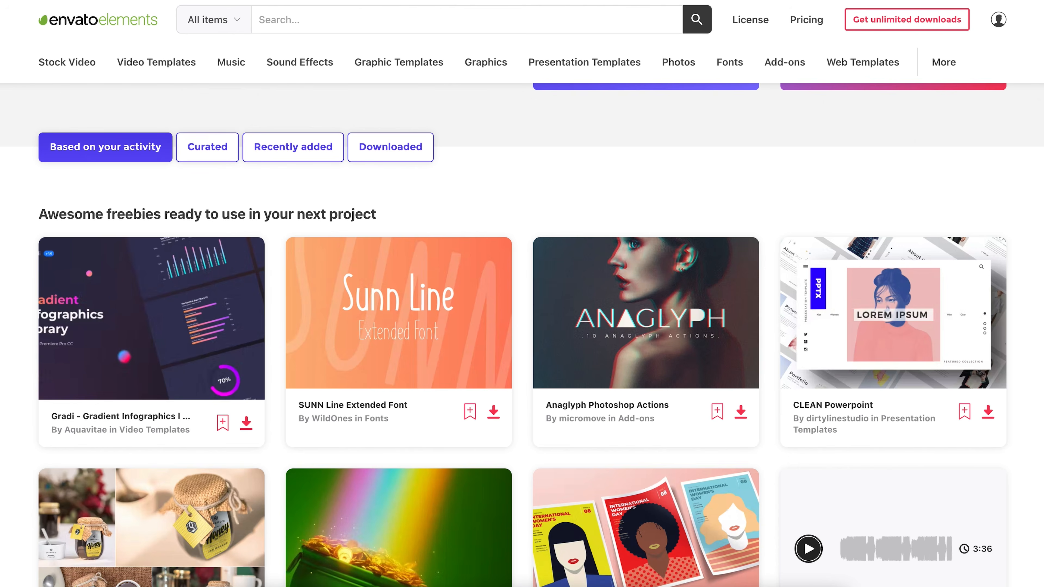
{"action": "scroll", "coordinate": [329, 160], "scroll_direction": "up", "scroll_amount": 5}
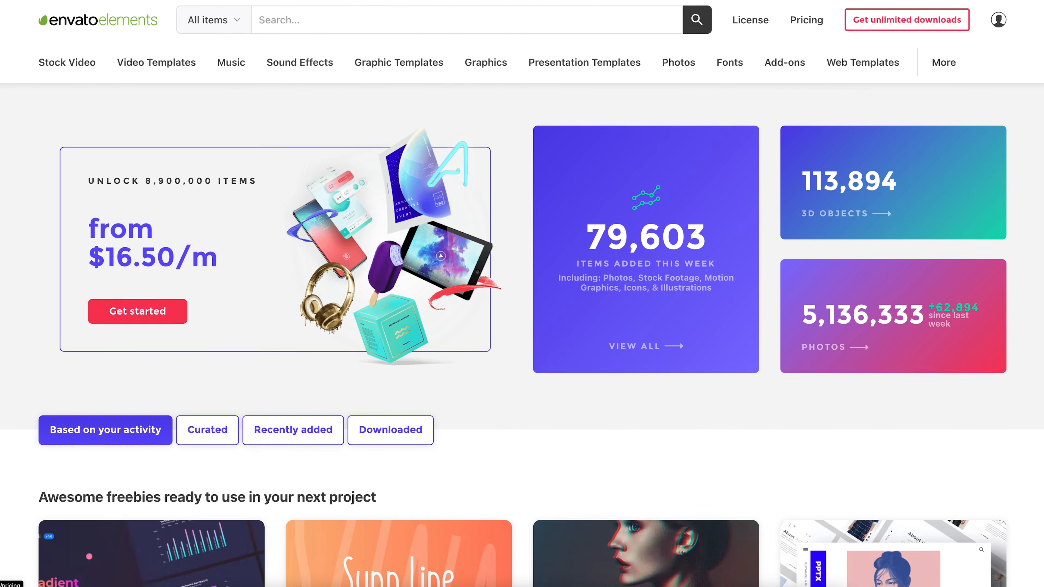
- Search the 3D items on Envato Elements for "skull" and look through the models
{"action": "left_click", "coordinate": [214, 19]}
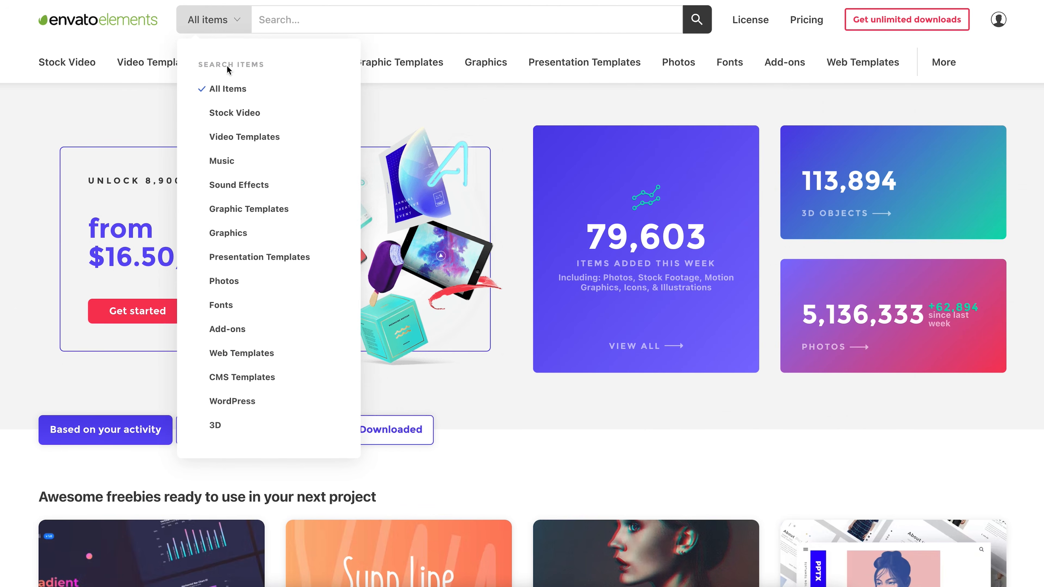
{"action": "left_click", "coordinate": [218, 434]}
{"action": "type", "text": "skull"}
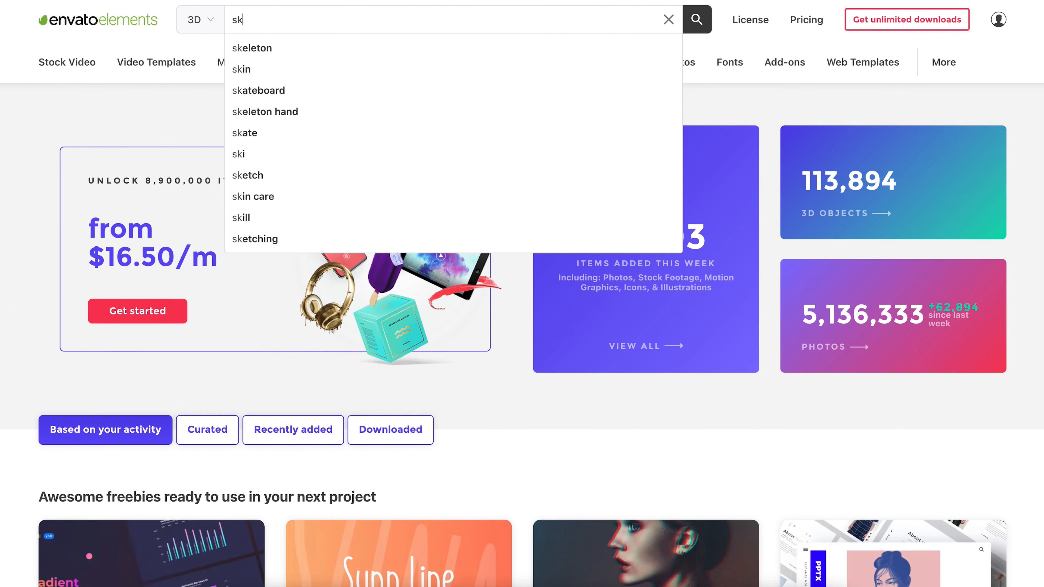
{"action": "left_click", "coordinate": [707, 28]}
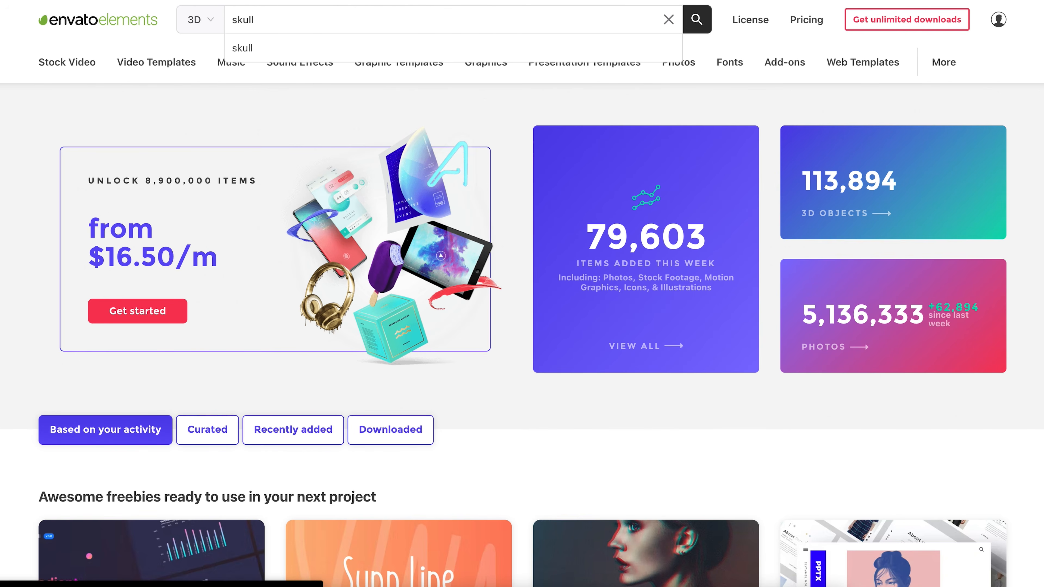
{"action": "scroll", "coordinate": [522, 329], "scroll_direction": "down", "scroll_amount": 10}
{"action": "scroll", "coordinate": [522, 329], "scroll_direction": "down", "scroll_amount": 8}
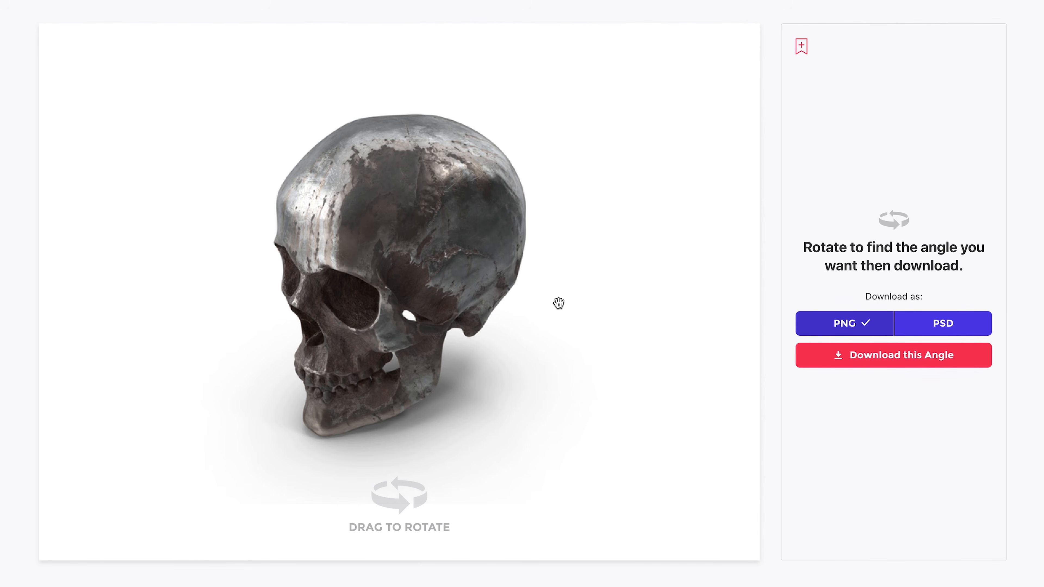
{"action": "left_click_drag", "start_coordinate": [558, 303], "coordinate": [449, 391]}
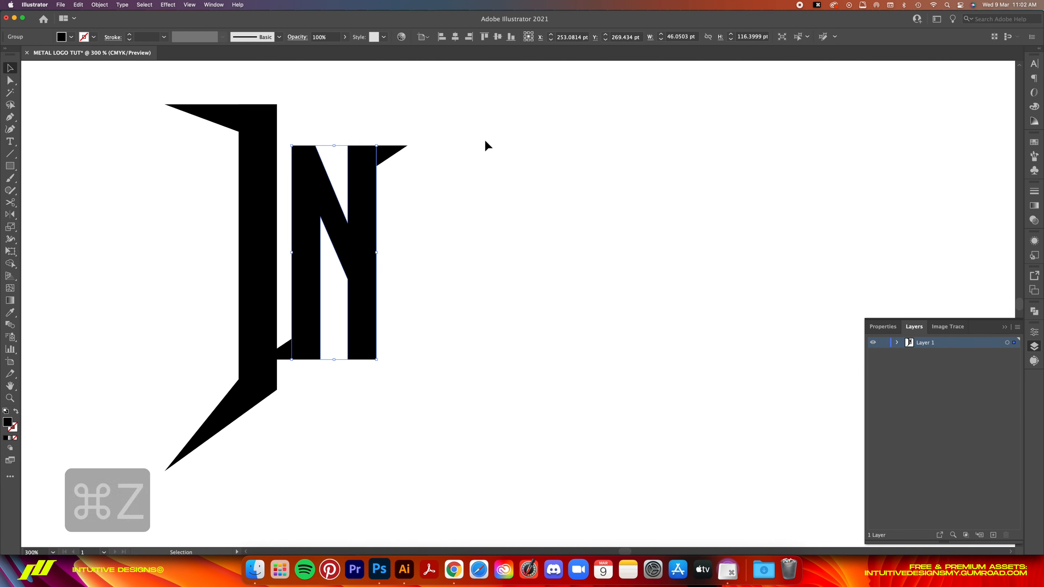
- In Illustrator, select the N with its spikes and move it up slightly beside the I
{"action": "left_click_drag", "start_coordinate": [491, 105], "coordinate": [304, 365]}
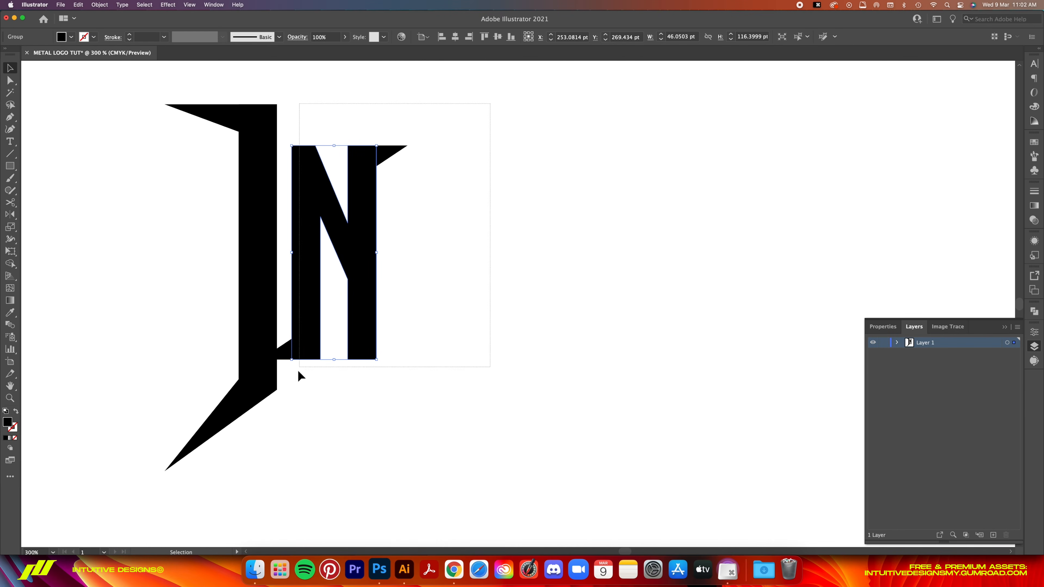
{"action": "left_click_drag", "start_coordinate": [283, 399], "coordinate": [287, 395]}
{"action": "mouse_move", "coordinate": [366, 303]}
{"action": "left_mouse_down"}
{"action": "mouse_move", "coordinate": [359, 289]}
{"action": "mouse_move", "coordinate": [370, 287]}
{"action": "left_mouse_up"}
{"action": "left_click", "coordinate": [504, 235]}
{"action": "key", "text": "super+z"}
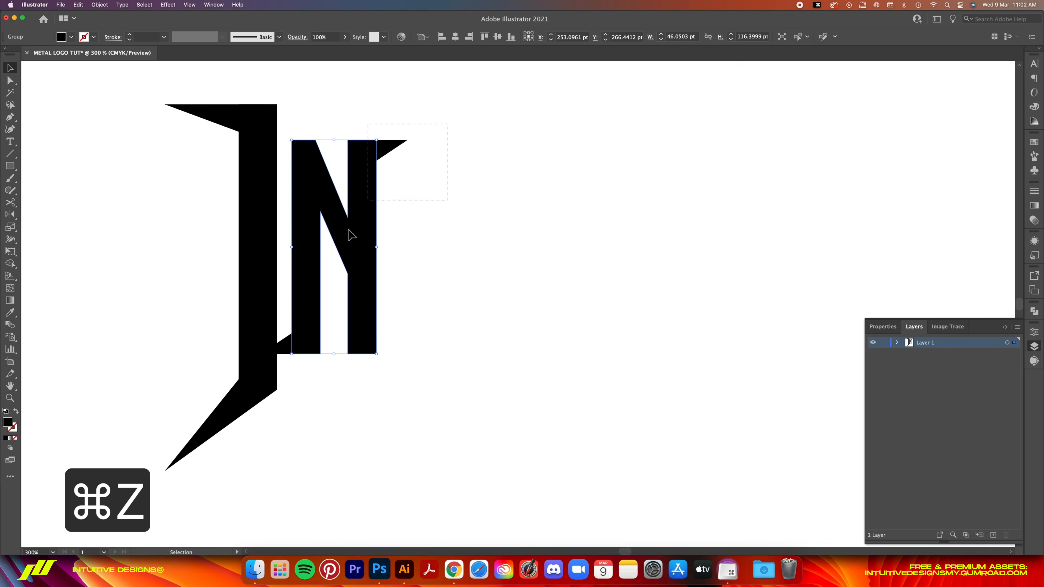
- Add a separate text object containing a single "T" and place it directly beside the N
{"action": "key", "text": "t"}
{"action": "left_click", "coordinate": [439, 271]}
{"action": "type", "text": "TT"}
{"action": "key", "text": "BackSpace"}
{"action": "key", "text": "Escape"}
{"action": "key", "text": "v"}
{"action": "left_click_drag", "start_coordinate": [444, 143], "coordinate": [420, 239]}
- Copy a corner spike from the N, transform the copy and place it at the right end of the T's crossbar
{"action": "left_click", "coordinate": [354, 255]}
{"action": "left_click", "coordinate": [283, 421]}
{"action": "key", "text": "super+c"}
{"action": "key", "text": "super+v"}
{"action": "right_click", "coordinate": [526, 311]}
{"action": "left_click", "coordinate": [103, 523]}
{"action": "left_click", "coordinate": [588, 324]}
{"action": "left_click_drag", "start_coordinate": [524, 302], "coordinate": [455, 226]}
- Adjust the lower anchor of the T's spike toward the crossbar's bottom edge, undoing unwanted changes
{"action": "key", "text": "super+equal"}
{"action": "key", "text": "super+equal"}
{"action": "key", "text": "super+equal"}
{"action": "key", "text": "super+equal"}
{"action": "key", "text": "super+equal"}
{"action": "key", "text": "super+equal"}
{"action": "key", "text": "super+z"}
{"action": "key", "text": "super+z"}
{"action": "key", "text": "super+z"}
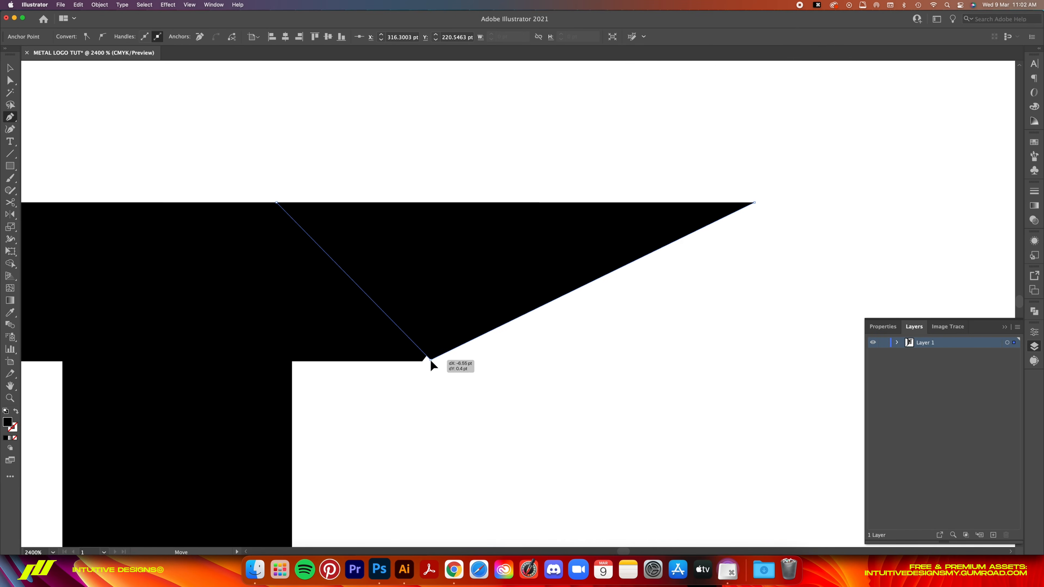
- Draw a downward spike with a vertical left edge beneath the T's stem with the Pen tool
{"action": "key", "text": "super+1"}
{"action": "key", "text": "super+equal"}
{"action": "key", "text": "super+equal"}
{"action": "key", "text": "super+equal"}
{"action": "key", "text": "p"}
{"action": "left_click", "coordinate": [463, 409]}
{"action": "left_click", "coordinate": [463, 511]}
{"action": "left_click", "coordinate": [519, 409]}
{"action": "left_click", "coordinate": [491, 357]}
{"action": "left_click", "coordinate": [462, 409]}
{"action": "key", "text": "v"}
- Copy the T's stem spike and place a mirrored copy beneath the N's right leg
{"action": "key", "text": "super+c"}
{"action": "key", "text": "super+v"}
{"action": "left_click_drag", "start_coordinate": [523, 294], "coordinate": [400, 411]}
{"action": "left_click", "coordinate": [574, 351]}
{"action": "left_click", "coordinate": [525, 367]}
- Add a separate text object containing a lowercase "u" and move it beside the T
{"action": "key", "text": "super+0"}
{"action": "key", "text": "super+equal"}
{"action": "key", "text": "super+equal"}
{"action": "key", "text": "super+equal"}
{"action": "key", "text": "t"}
{"action": "left_click", "coordinate": [496, 326]}
{"action": "type", "text": "uU"}
{"action": "key", "text": "BackSpace"}
{"action": "key", "text": "Escape"}
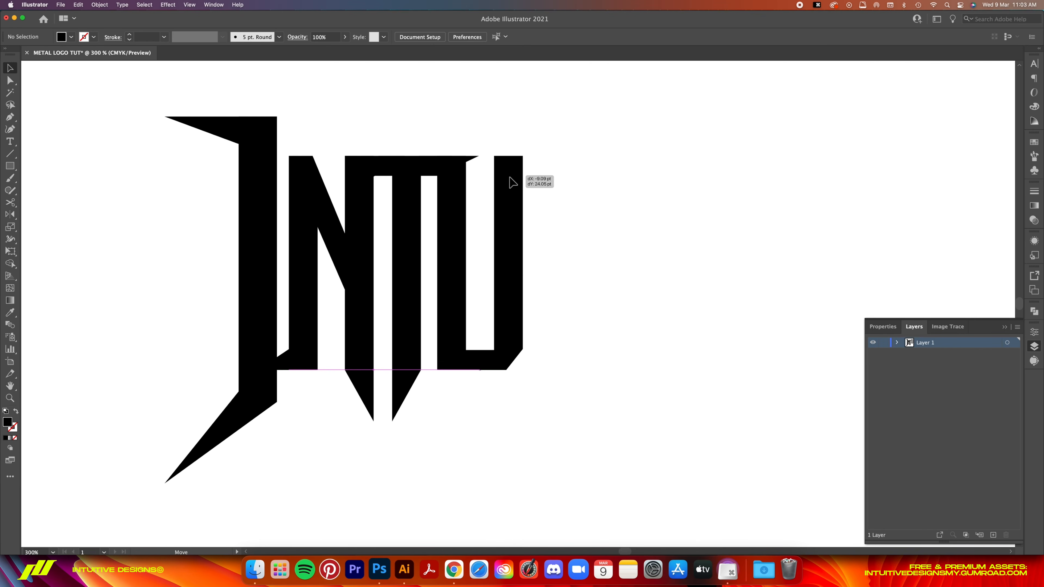
- Convert the letter to outlines and fine-tune an anchor point with the Pen tool
{"action": "key", "text": "super+shift+o"}
{"action": "key", "text": "super+equal"}
{"action": "key", "text": "super+equal"}
{"action": "key", "text": "super+equal"}
{"action": "key", "text": "p"}
{"action": "scroll", "coordinate": [513, 206], "scroll_direction": "up", "scroll_amount": 4}
{"action": "mouse_move", "coordinate": [407, 140]}
{"action": "left_mouse_down"}
{"action": "mouse_move", "coordinate": [411, 196]}
{"action": "mouse_move", "coordinate": [406, 139]}
{"action": "left_mouse_up"}
{"action": "scroll", "coordinate": [452, 123], "scroll_direction": "down", "scroll_amount": 2}
- Position the second T after the U and I, with a left-pointing crossbar spike and a pointed stem
{"action": "key", "text": "v"}
{"action": "left_click", "coordinate": [502, 101], "text": "shift"}
{"action": "left_click", "coordinate": [464, 164]}
{"action": "left_click", "coordinate": [525, 173]}
{"action": "left_click", "coordinate": [477, 140]}
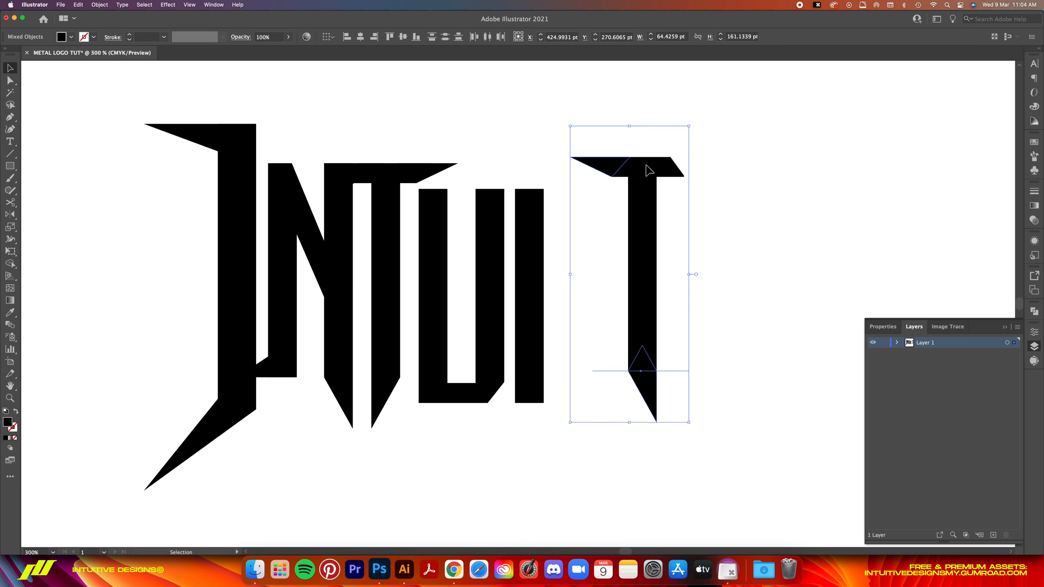
{"action": "left_click_drag", "start_coordinate": [646, 166], "coordinate": [583, 173]}
{"action": "left_click", "coordinate": [795, 269]}
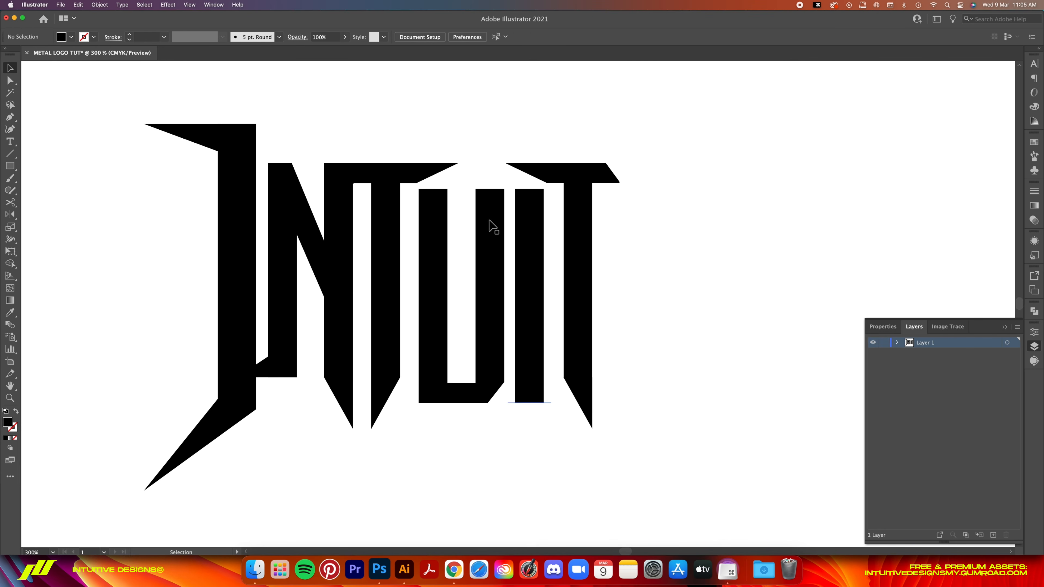
- Place another I to the right of the second T and shorten it to fit beside the stem
{"action": "left_click_drag", "start_coordinate": [692, 121], "coordinate": [619, 266]}
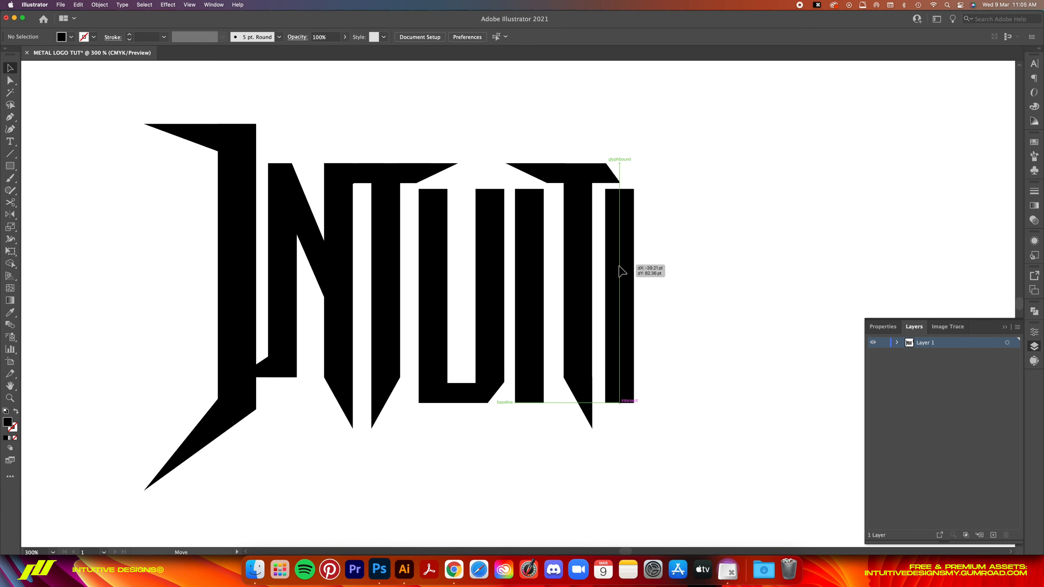
{"action": "left_click_drag", "start_coordinate": [620, 435], "coordinate": [622, 403]}
{"action": "left_click_drag", "start_coordinate": [621, 190], "coordinate": [621, 170]}
- Duplicate the second T's stem spike and place a mirrored copy beneath the neighbouring I
{"action": "key", "text": "super+equal"}
{"action": "key", "text": "super+equal"}
{"action": "left_click", "coordinate": [574, 391]}
{"action": "right_click", "coordinate": [678, 479]}
{"action": "left_click_drag", "start_coordinate": [559, 402], "coordinate": [633, 384]}
{"action": "left_click", "coordinate": [111, 530]}
{"action": "left_click", "coordinate": [594, 378]}
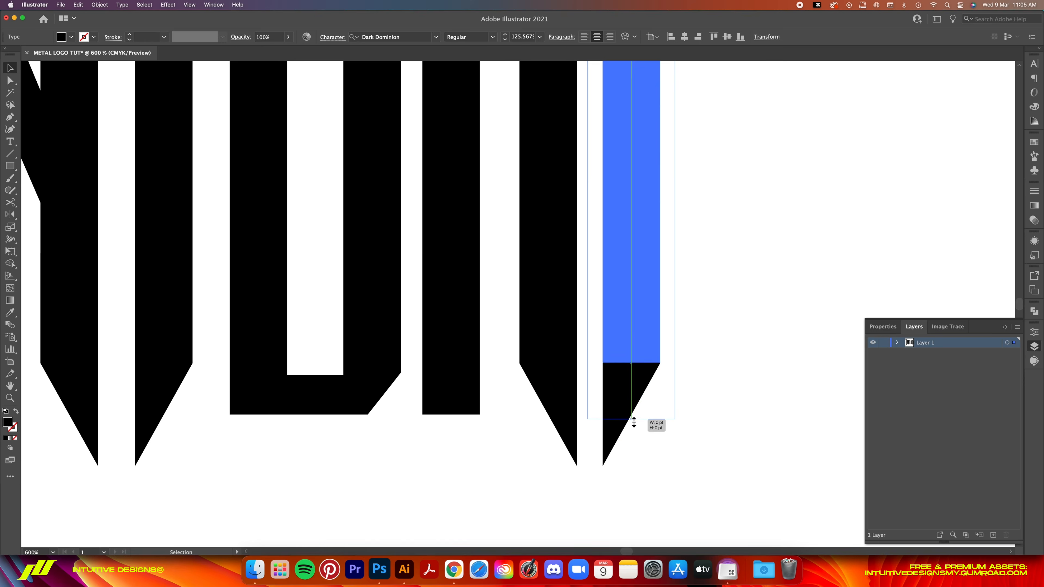
- Move the V into place to the right of the last I, with its top level with the T's crossbar
{"action": "key", "text": "super+0"}
{"action": "key", "text": "super+equal"}
{"action": "key", "text": "super+v"}
{"action": "left_click_drag", "start_coordinate": [601, 198], "coordinate": [607, 252]}
- Copy the N's lower-left spike, place the copy at the V's upper-right corner and turn it to point right
{"action": "left_click", "coordinate": [166, 351]}
{"action": "key", "text": "super+c"}
{"action": "key", "text": "super+v"}
{"action": "left_click_drag", "start_coordinate": [530, 305], "coordinate": [630, 160]}
{"action": "right_click", "coordinate": [687, 200]}
{"action": "left_click", "coordinate": [801, 302]}
{"action": "left_click", "coordinate": [567, 322]}
- Shift the V's spike horizontally to line up precisely with the V's upper-right corner
{"action": "key", "text": "super+equal"}
{"action": "key", "text": "super+equal"}
{"action": "key", "text": "super+equal"}
{"action": "key", "text": "super+equal"}
{"action": "key", "text": "super+equal"}
{"action": "left_click_drag", "start_coordinate": [524, 330], "coordinate": [478, 331]}
{"action": "key", "text": "super+equal"}
{"action": "key", "text": "super+equal"}
{"action": "left_click", "coordinate": [797, 188]}
- Copy the spiked first I and move the copy to the right end of the wordmark
{"action": "key", "text": "super+0"}
{"action": "key", "text": "super+minus"}
{"action": "key", "text": "super+equal"}
{"action": "key", "text": "super+equal"}
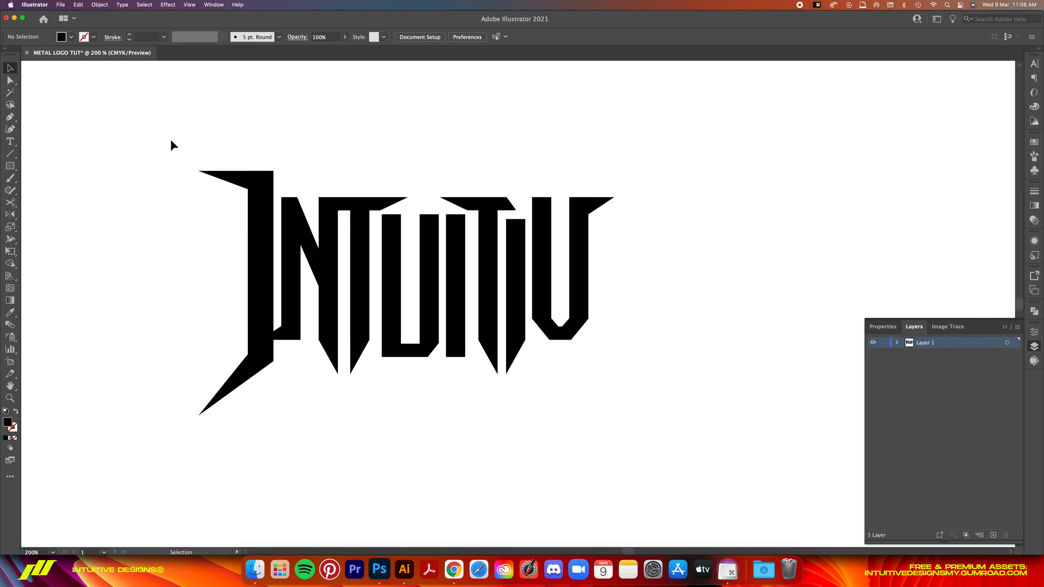
{"action": "left_click_drag", "start_coordinate": [260, 423], "coordinate": [256, 443]}
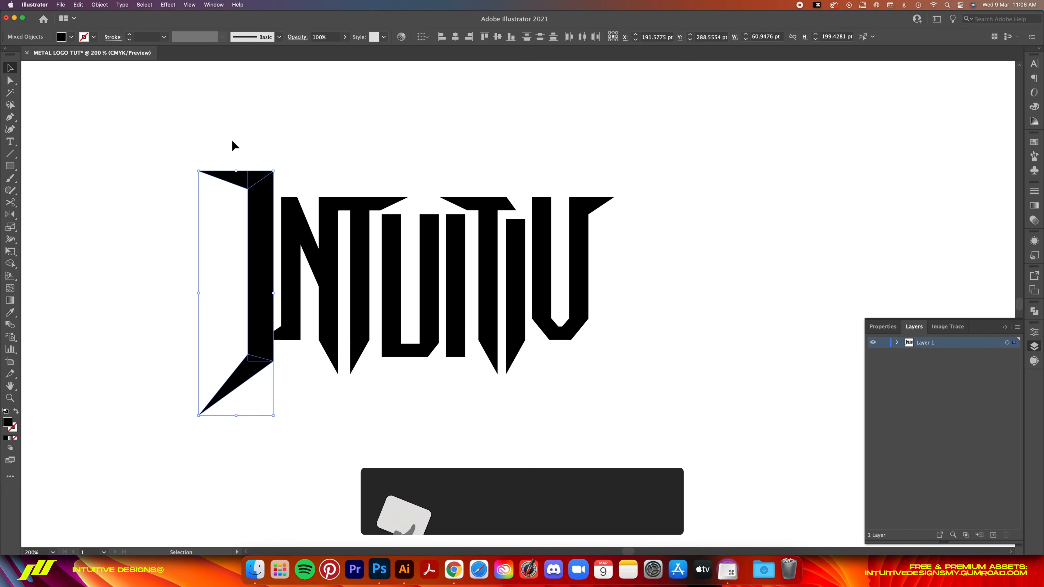
{"action": "key", "text": "super+c"}
{"action": "key", "text": "super+v"}
{"action": "left_click_drag", "start_coordinate": [543, 247], "coordinate": [623, 225]}
- Reflect the copied I across the vertical axis so its spikes point right
{"action": "right_click", "coordinate": [455, 425]}
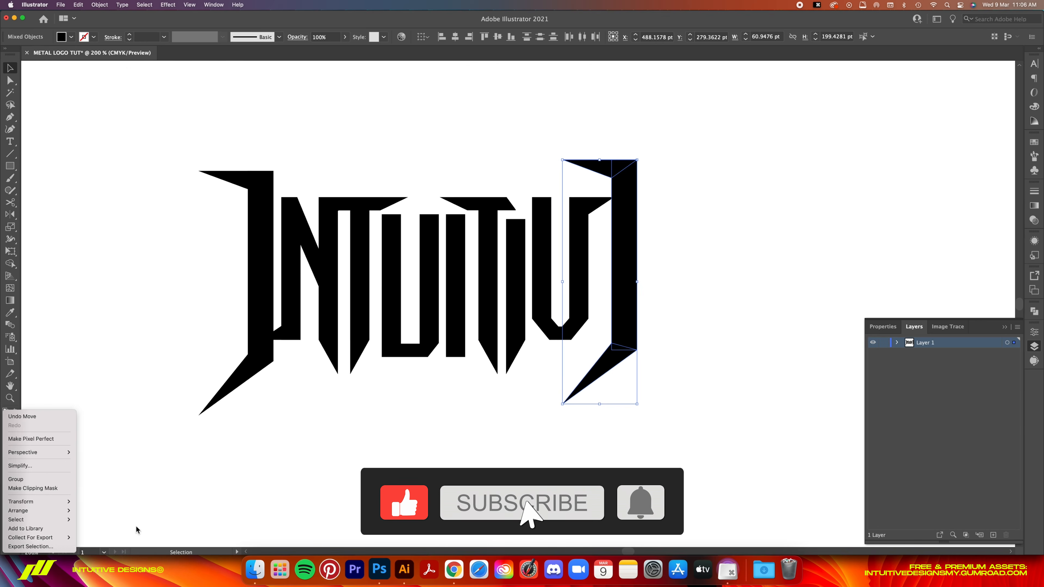
{"action": "mouse_move", "coordinate": [45, 502]}
{"action": "left_click", "coordinate": [105, 504]}
{"action": "key", "text": "Return"}
- Position the mirrored I at the V's right side, with its top aligned to the first I
{"action": "left_click_drag", "start_coordinate": [584, 171], "coordinate": [617, 182]}
{"action": "key", "text": "super+z"}
{"action": "left_click_drag", "start_coordinate": [717, 148], "coordinate": [610, 420]}
{"action": "left_click_drag", "start_coordinate": [612, 323], "coordinate": [615, 323]}
{"action": "key", "text": "super+z"}
{"action": "left_click_drag", "start_coordinate": [726, 455], "coordinate": [616, 122]}
{"action": "left_click_drag", "start_coordinate": [613, 237], "coordinate": [616, 237]}
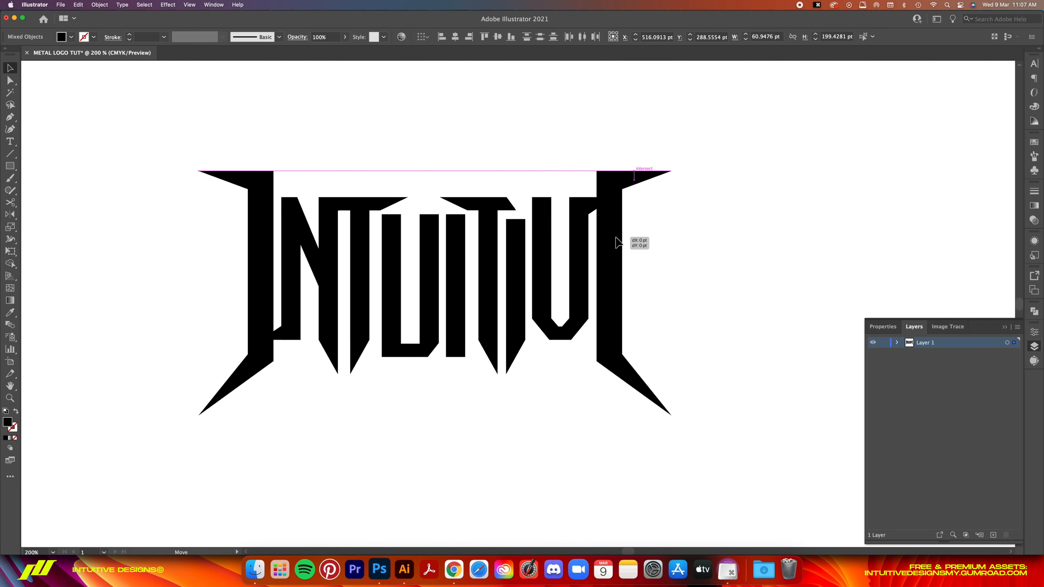
- Draw a small right-pointing triangular spike with the Pen tool on the last letter's stem, forming the E's middle arm
{"action": "key", "text": "p"}
{"action": "left_click", "coordinate": [614, 249]}
{"action": "left_click", "coordinate": [645, 249]}
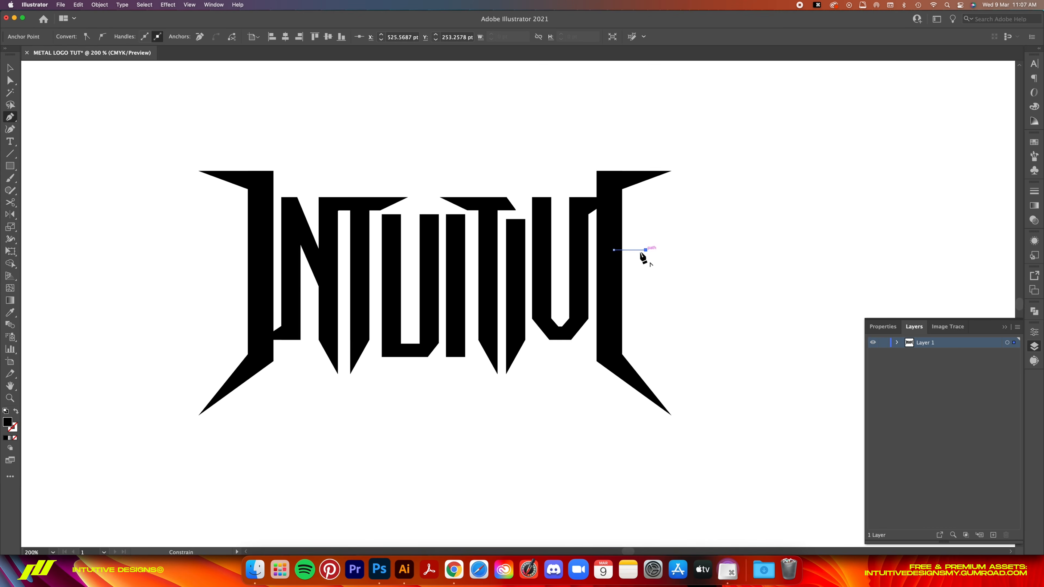
{"action": "left_click", "coordinate": [702, 243]}
- Group all the letters and spikes of the wordmark and center the group vertically and horizontally on the artboard
{"action": "key", "text": "super+0"}
{"action": "key", "text": "super+minus"}
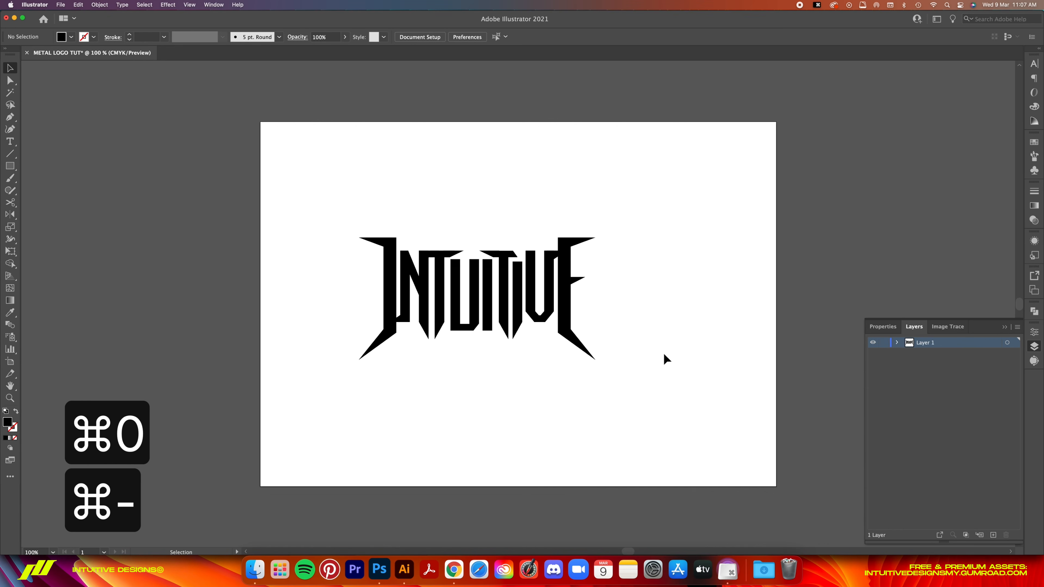
{"action": "left_click_drag", "start_coordinate": [636, 183], "coordinate": [333, 395]}
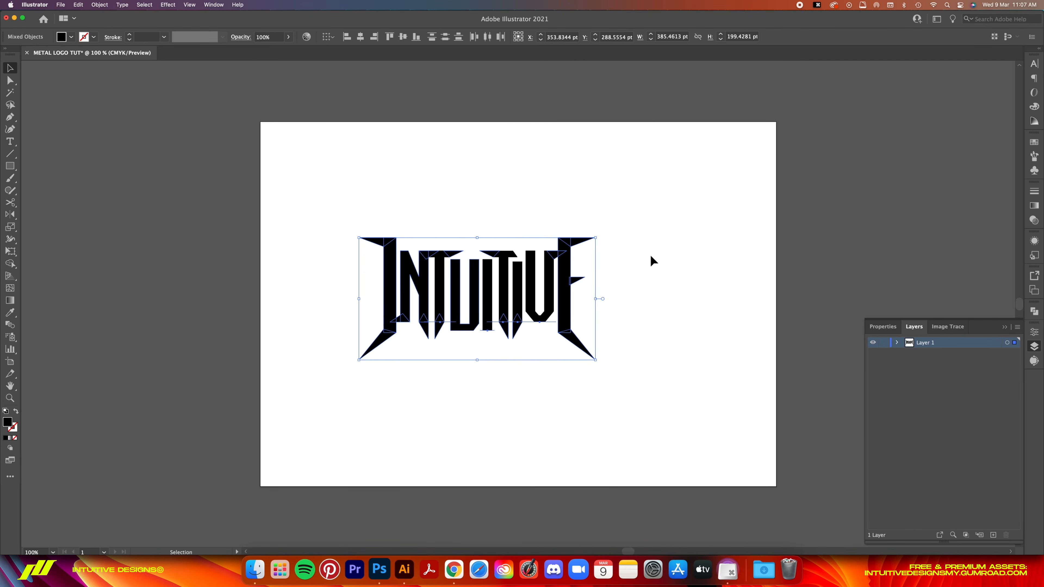
{"action": "key", "text": "super+g"}
{"action": "left_click", "coordinate": [499, 38]}
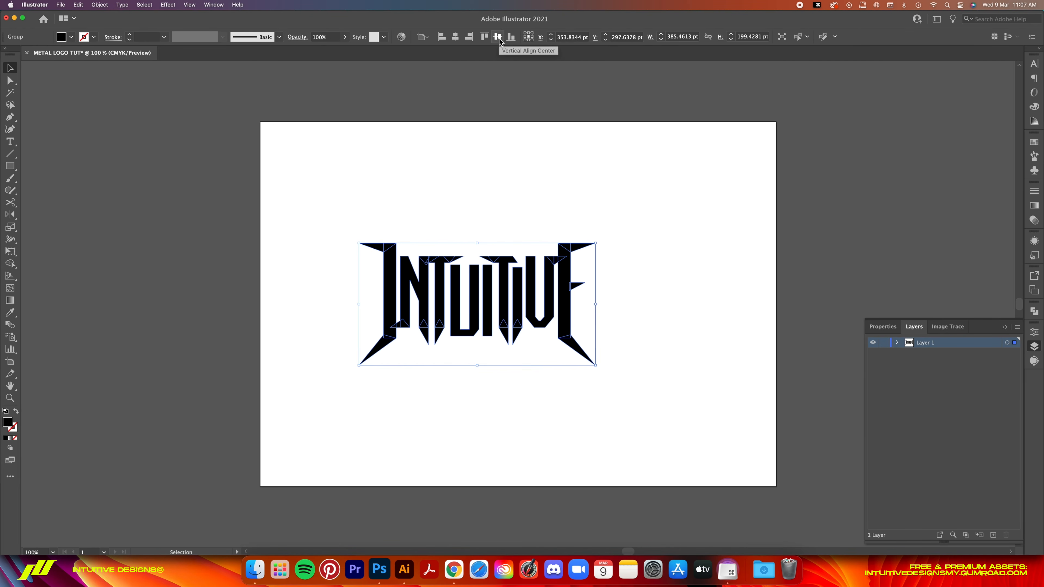
{"action": "left_click", "coordinate": [455, 37]}
- Enlarge the grouped wordmark proportionally from its center to about 522 pt wide
{"action": "key", "text": "super+0"}
{"action": "key", "text": "super+equal"}
{"action": "key", "text": "super+0"}
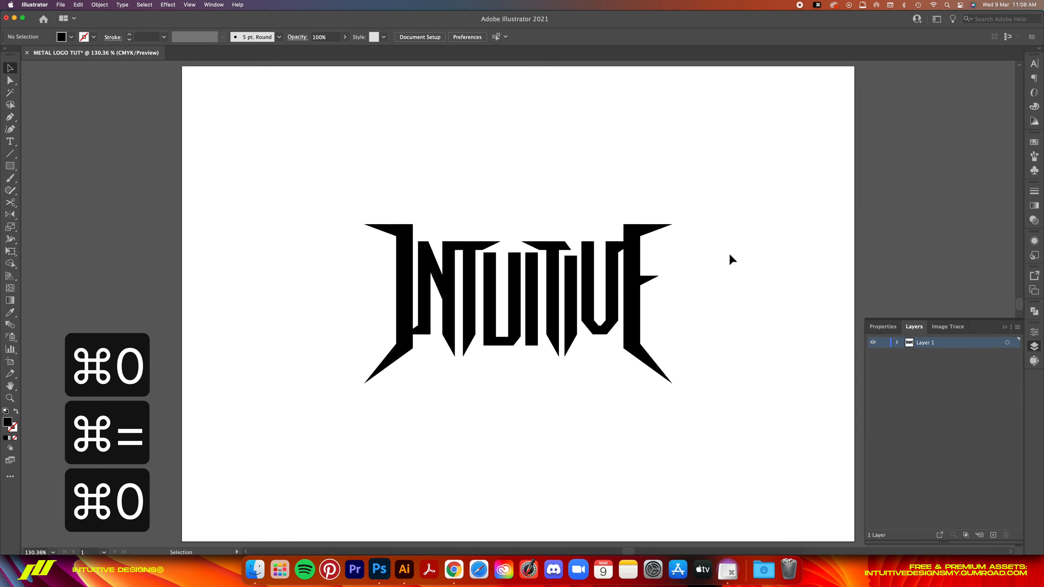
{"action": "left_click_drag", "start_coordinate": [672, 224], "coordinate": [750, 198]}
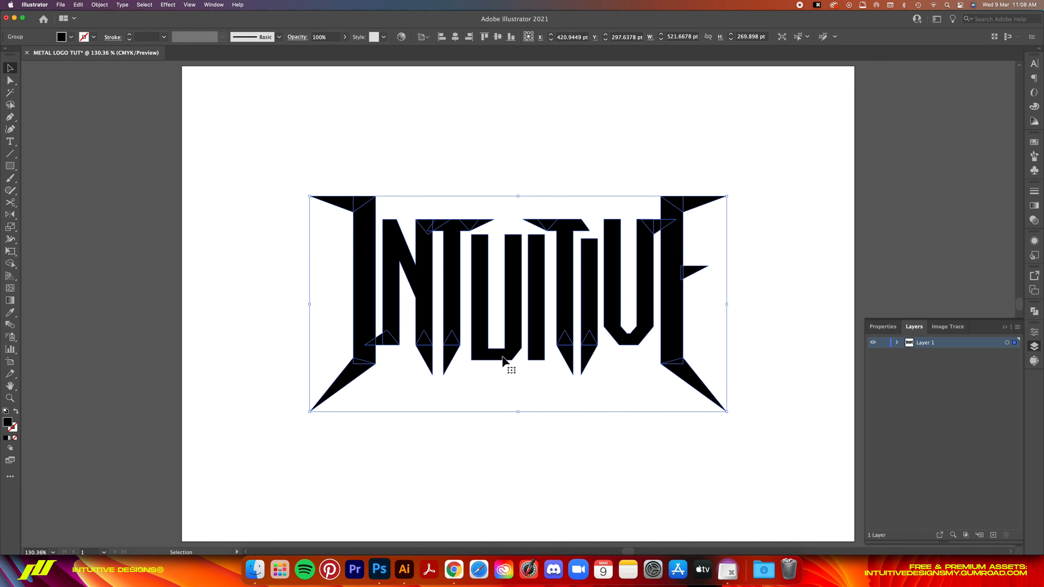
- Start a Make with Warp envelope distortion on the wordmark using the horizontal Bulge style
{"action": "left_click", "coordinate": [100, 4]}
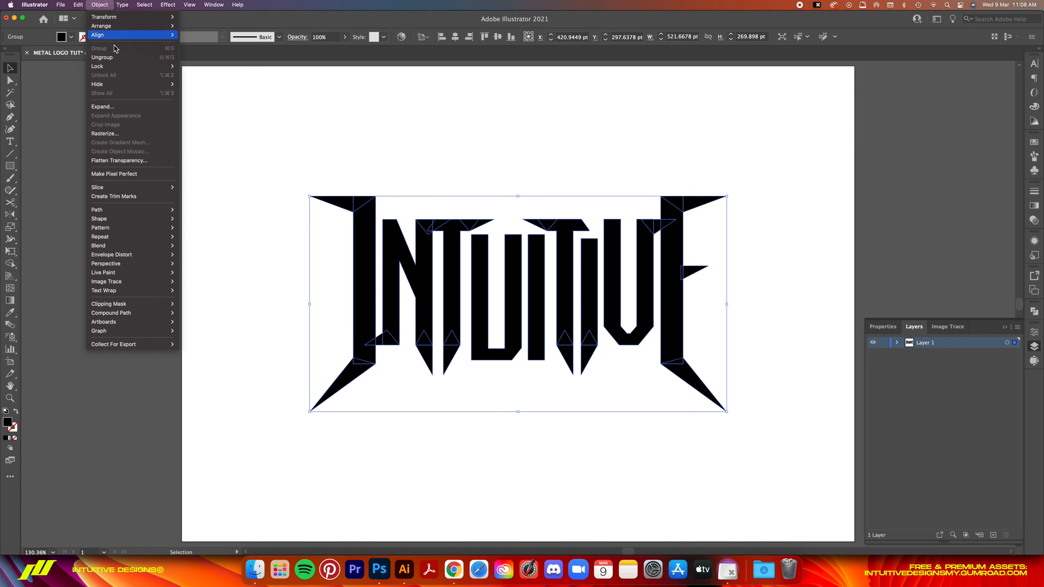
{"action": "mouse_move", "coordinate": [156, 256]}
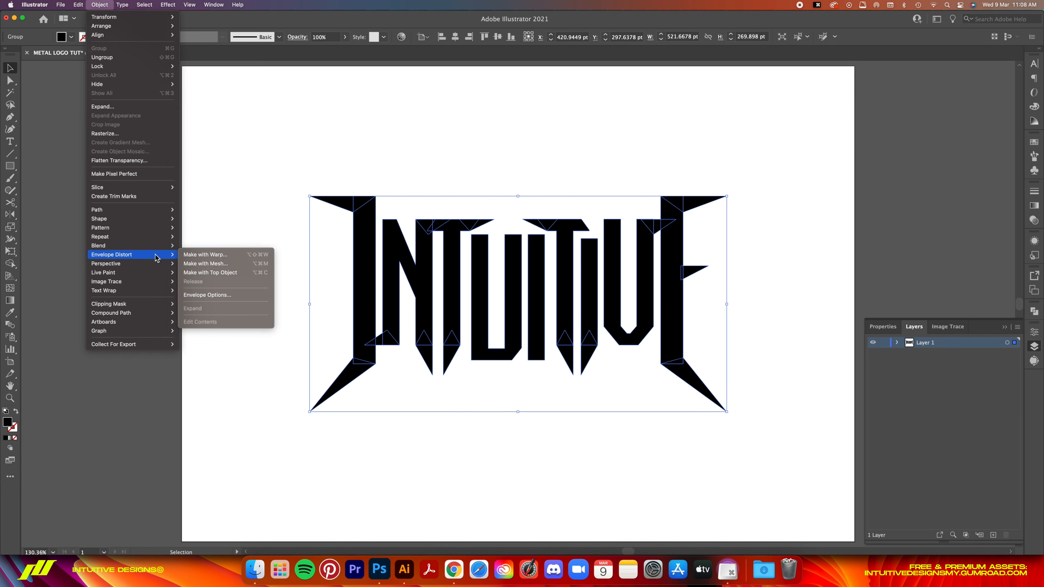
{"action": "left_click", "coordinate": [212, 255]}
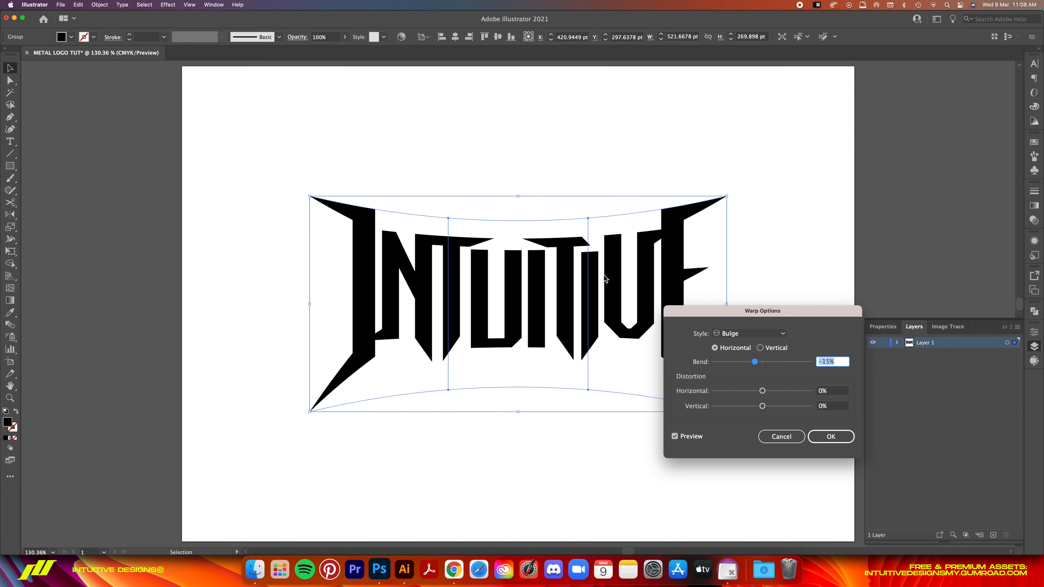
{"action": "left_click", "coordinate": [754, 334]}
{"action": "left_click", "coordinate": [758, 390]}
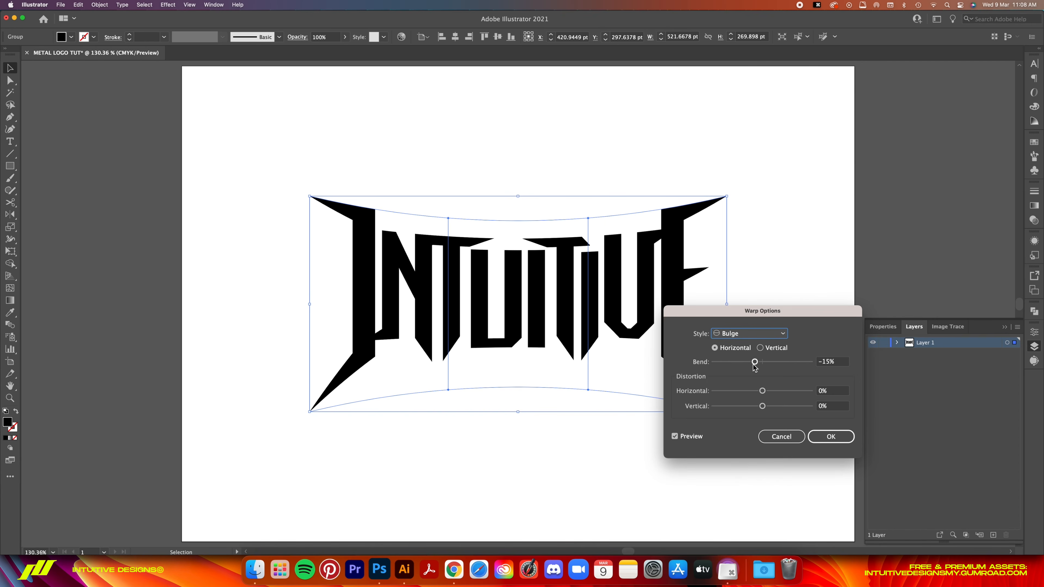
- Compare stronger and weaker bends for the Bulge warp and apply it with a bend of -15%
{"action": "left_click", "coordinate": [833, 361]}
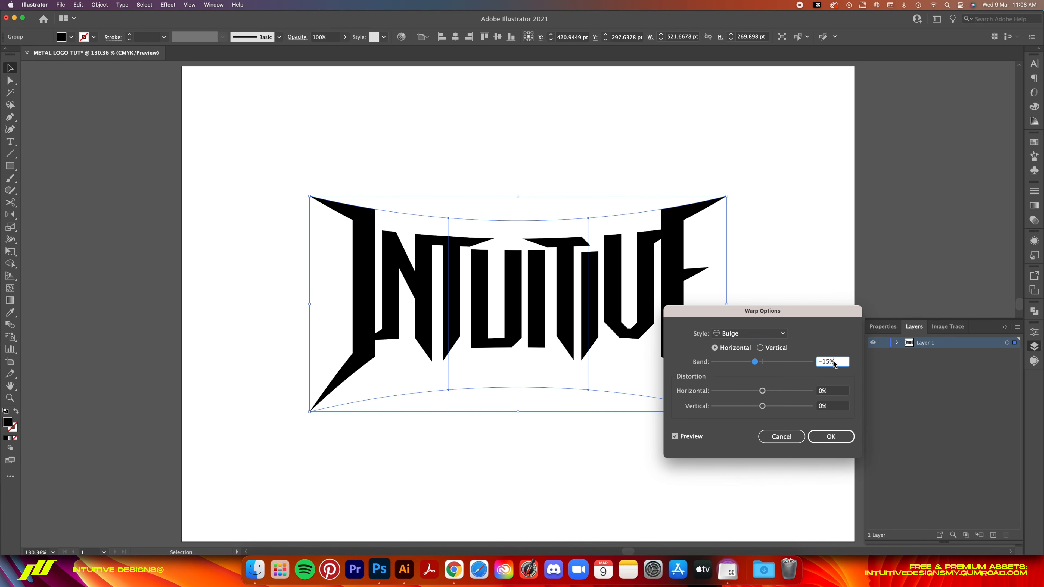
{"action": "key", "text": "Down"}
{"action": "key", "text": "Down"}
{"action": "key", "text": "Down"}
{"action": "key", "text": "Down"}
{"action": "key", "text": "Down"}
{"action": "key", "text": "Down"}
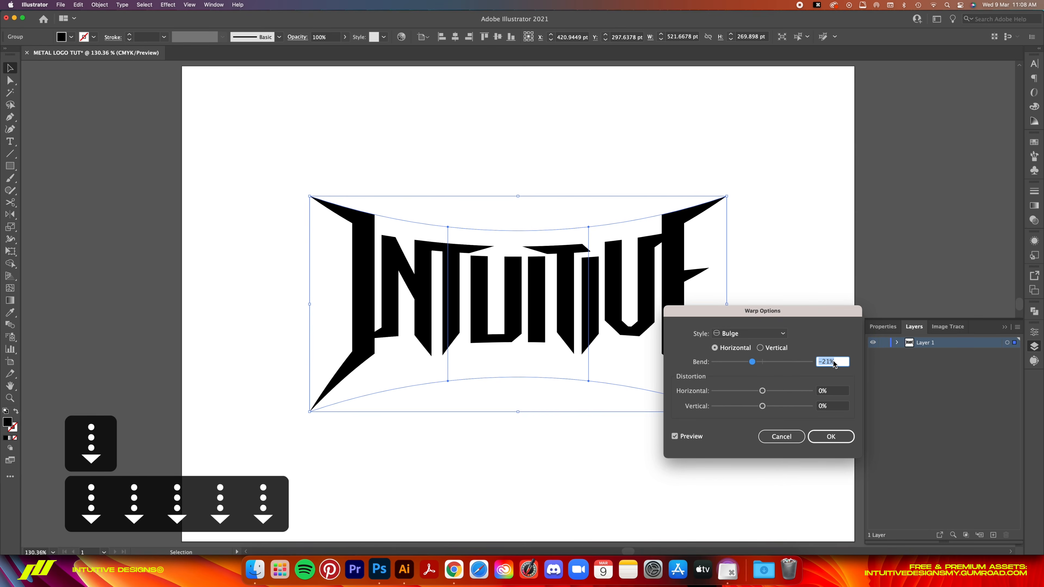
{"action": "key", "text": "Up"}
{"action": "key", "text": "Up"}
{"action": "key", "text": "Up"}
{"action": "key", "text": "Up"}
{"action": "key", "text": "Up"}
{"action": "key", "text": "Up"}
{"action": "key", "text": "Up"}
{"action": "key", "text": "Up"}
{"action": "key", "text": "Up"}
{"action": "key", "text": "Up"}
{"action": "key", "text": "Up"}
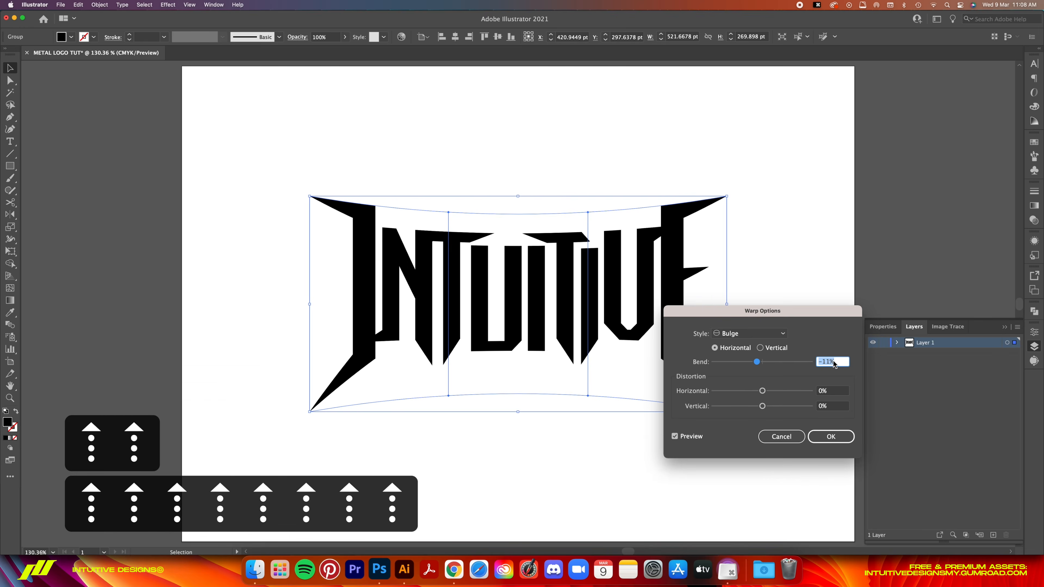
{"action": "key", "text": "Down"}
{"action": "key", "text": "Down"}
{"action": "key", "text": "Down"}
{"action": "key", "text": "Down"}
{"action": "key", "text": "Down"}
{"action": "key", "text": "Down"}
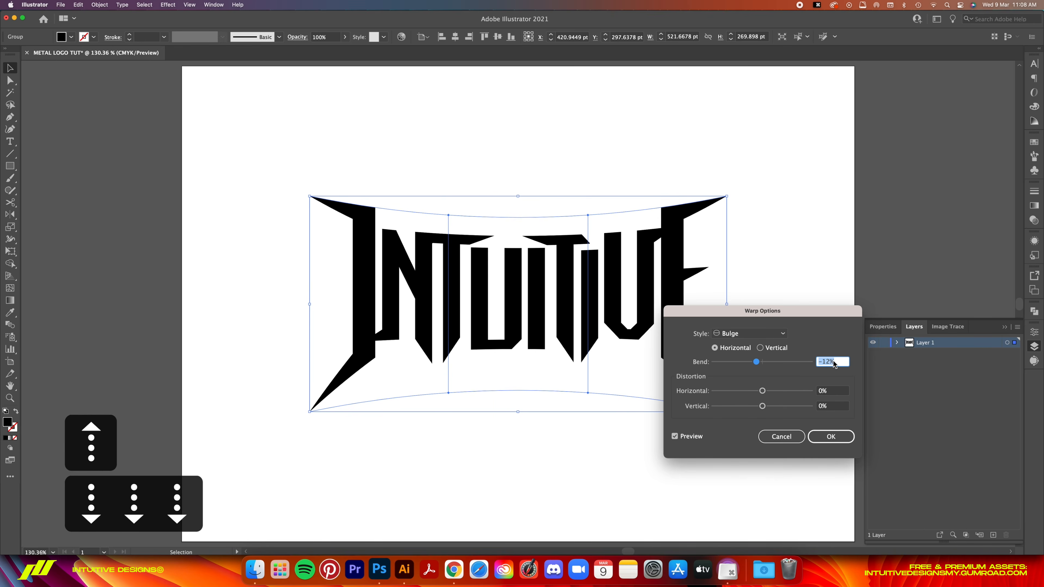
{"action": "key", "text": "Up"}
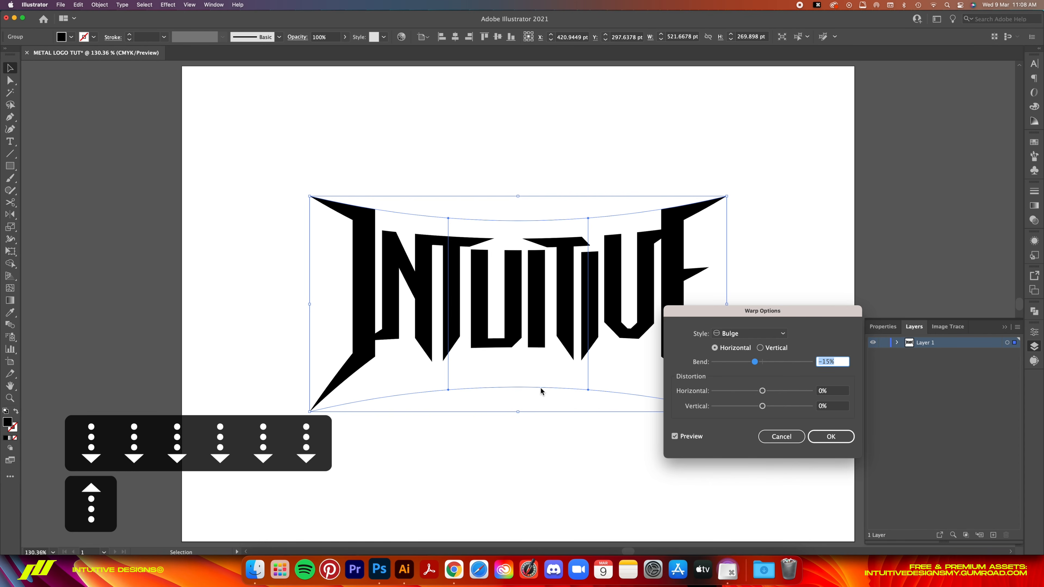
{"action": "key", "text": "Return"}
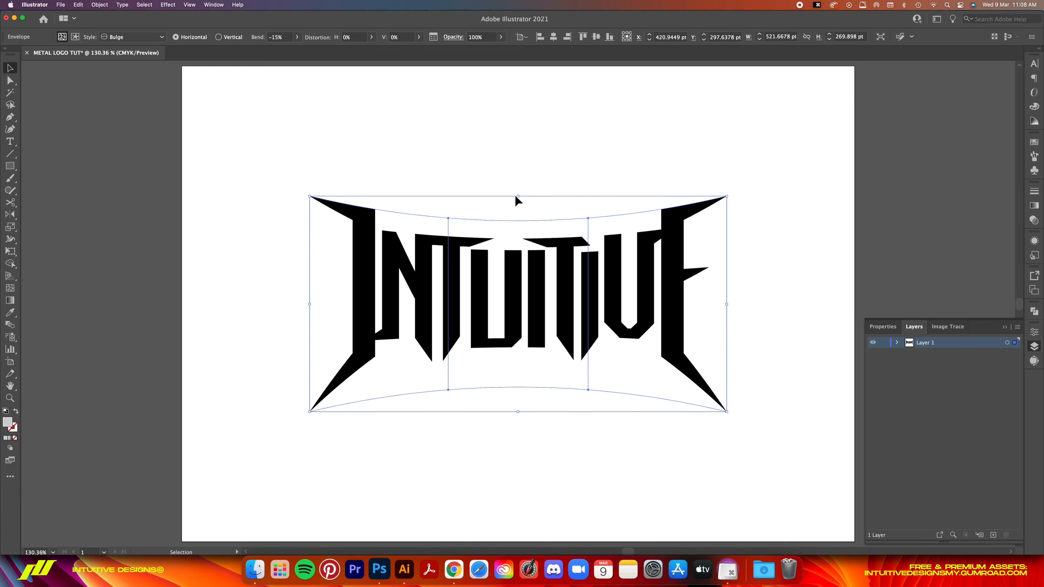
- Squash the warped wordmark to about 226 pt high and distort it in perspective, with a narrower top and a base about 792 pt wide
{"action": "left_click_drag", "start_coordinate": [519, 200], "coordinate": [520, 217]}
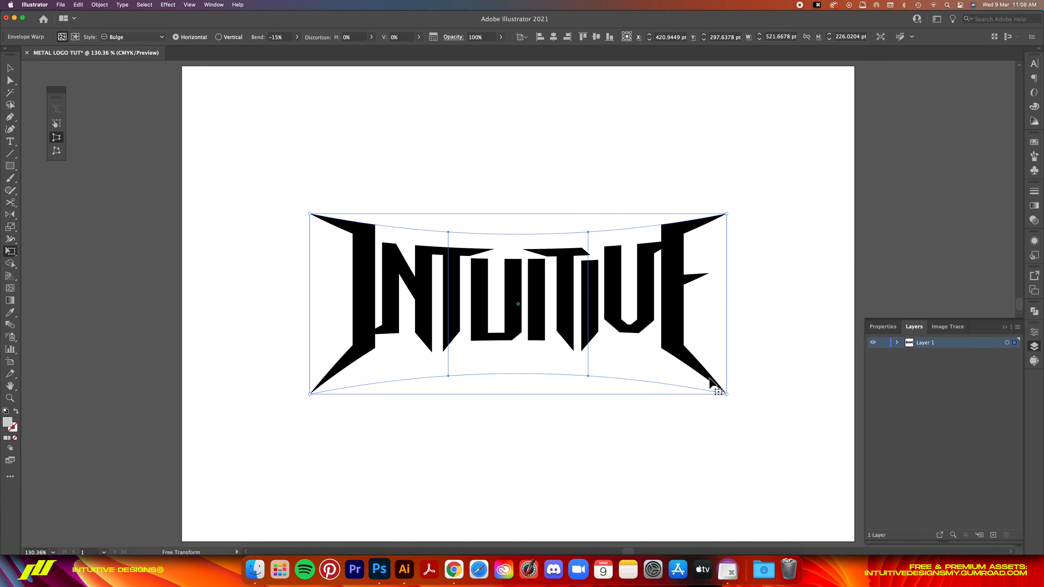
{"action": "left_click_drag", "start_coordinate": [727, 394], "coordinate": [834, 391]}
{"action": "left_click_drag", "start_coordinate": [726, 214], "coordinate": [709, 215]}
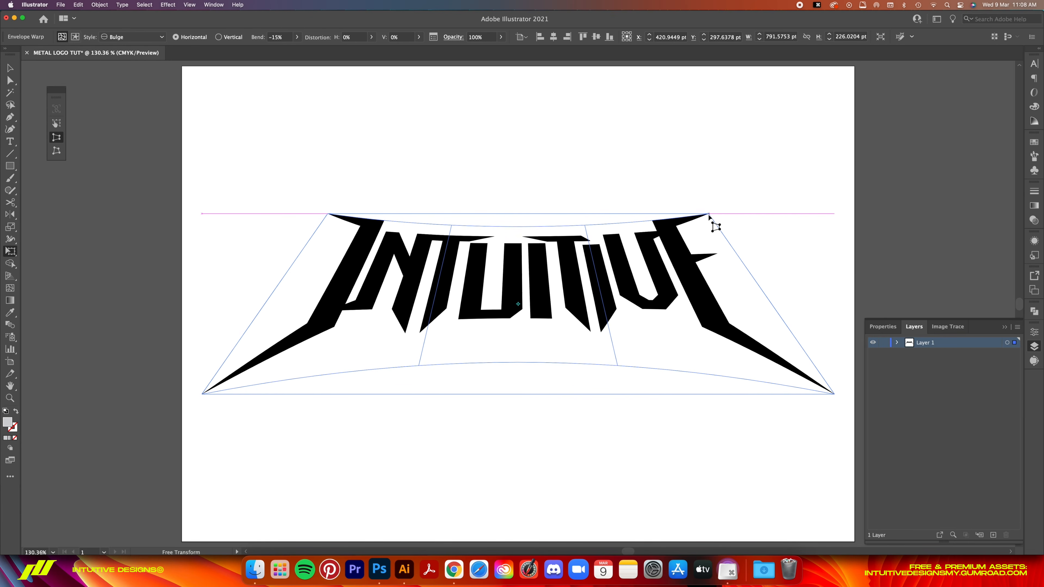
{"action": "key", "text": "v"}
{"action": "left_click", "coordinate": [776, 180]}
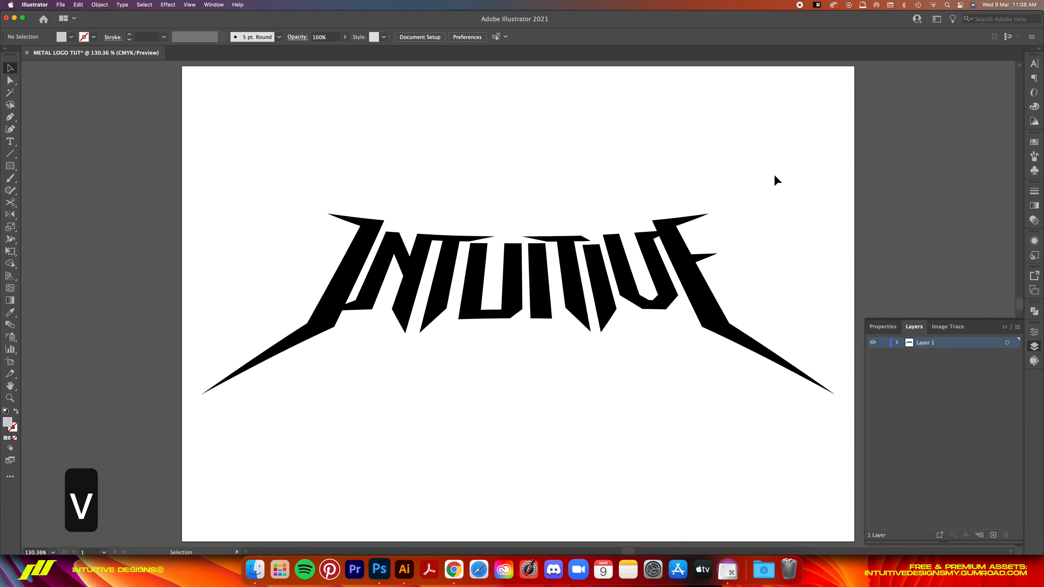
{"action": "key", "text": "super+0"}
{"action": "key", "text": "super+minus"}
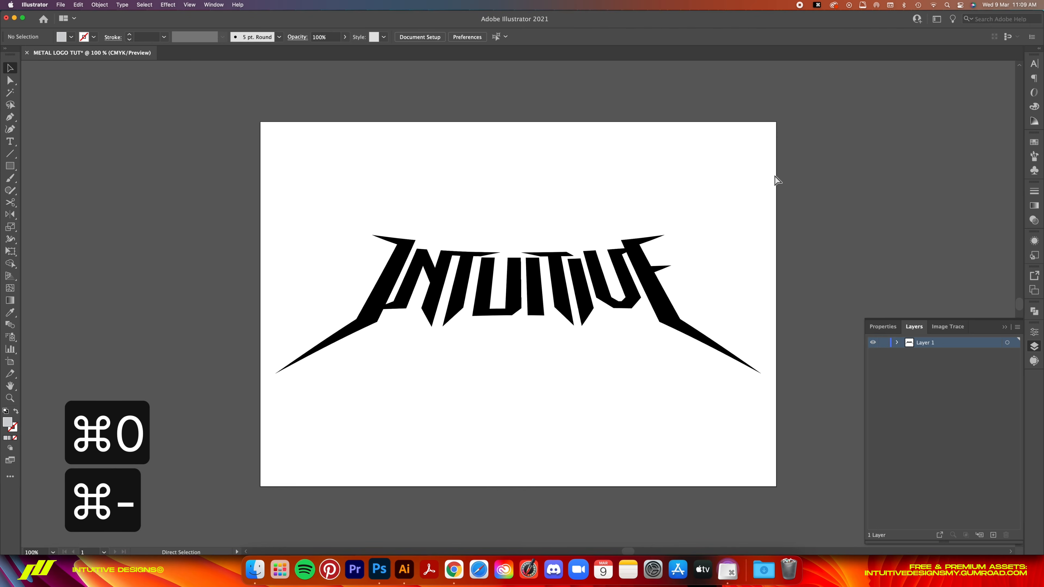
{"action": "key", "text": "super+minus"}
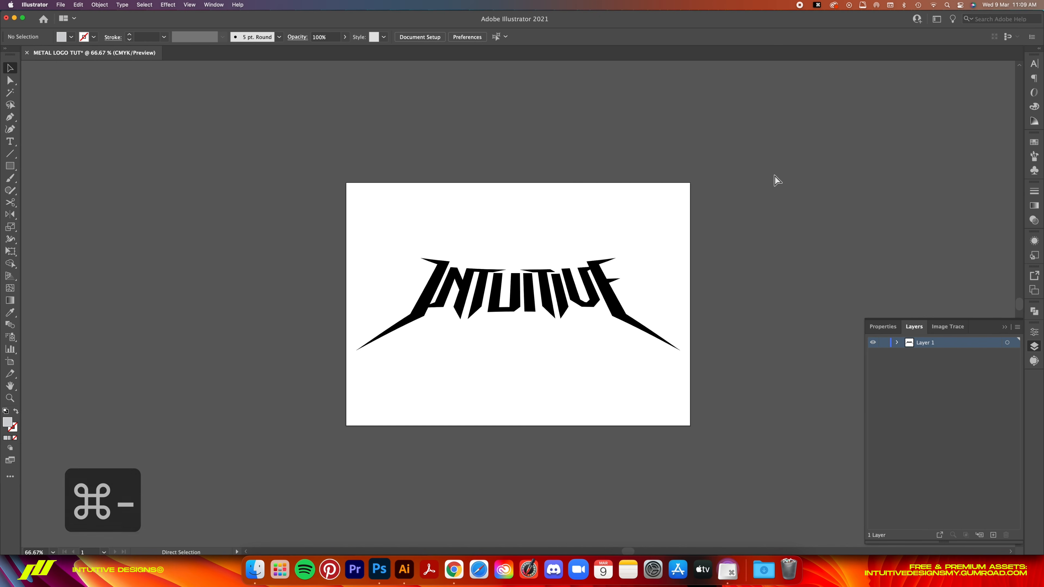
{"action": "key", "text": "super+0"}
{"action": "key", "text": "super+equal"}
{"action": "key", "text": "super+equal"}
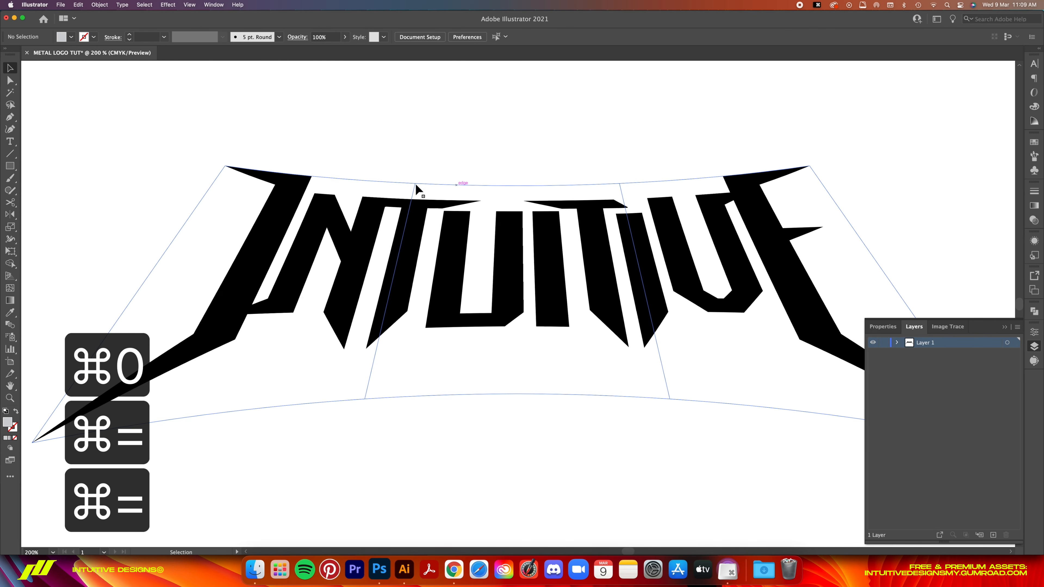